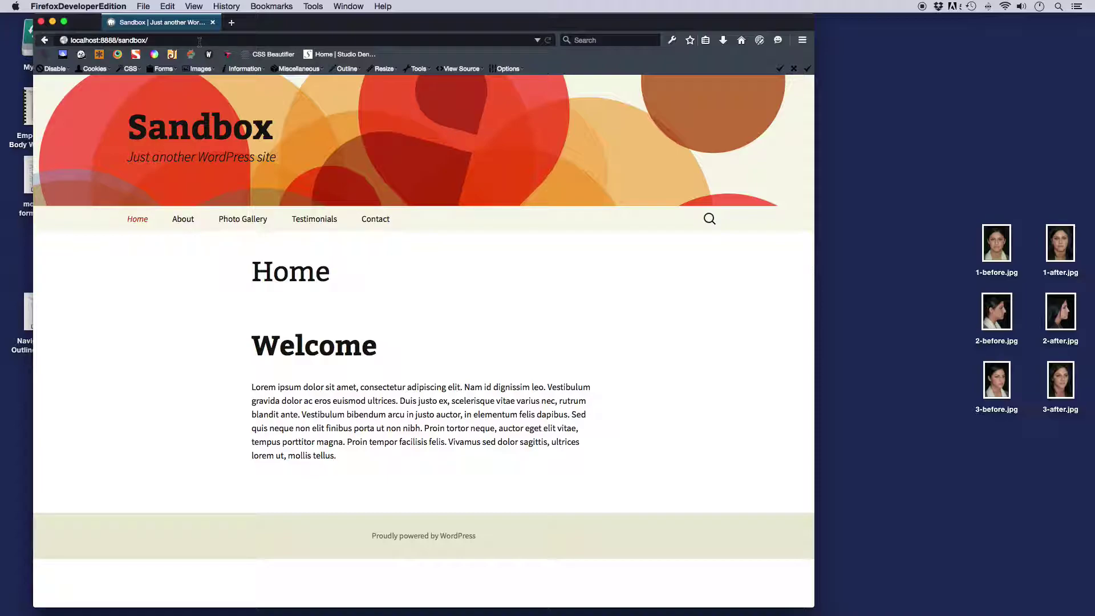
- Go to the site's admin login at localhost:8888/sandbox/wp-admin/
click(171, 40)
click(295, 41)
text(wp)
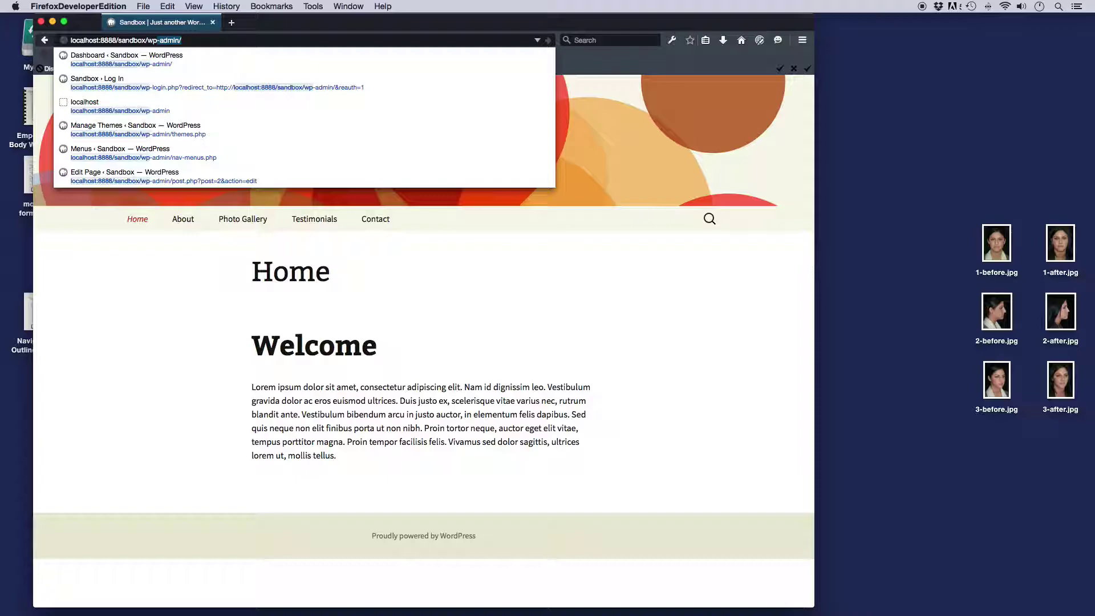
text(-admin/)
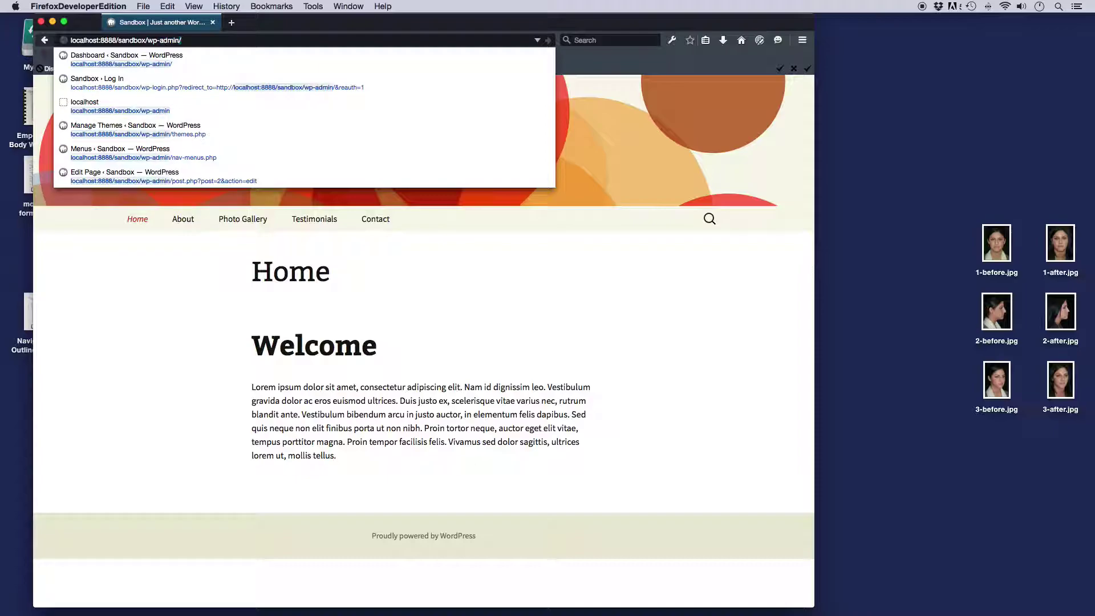
key(Return)
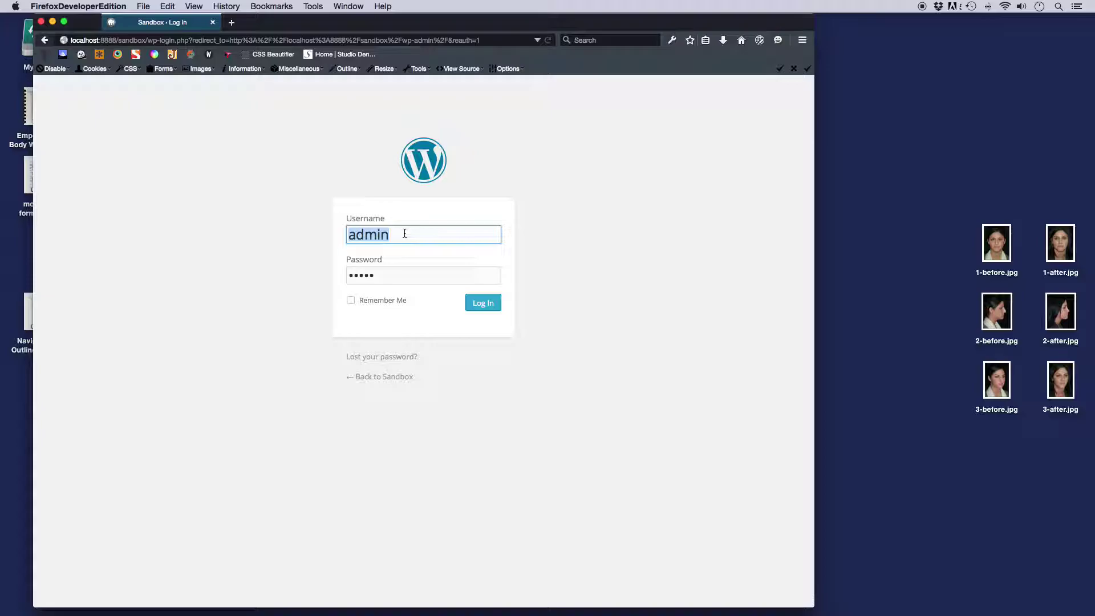
- Log in with the prefilled credentials and open the Photo Gallery case list
click(384, 275)
click(483, 303)
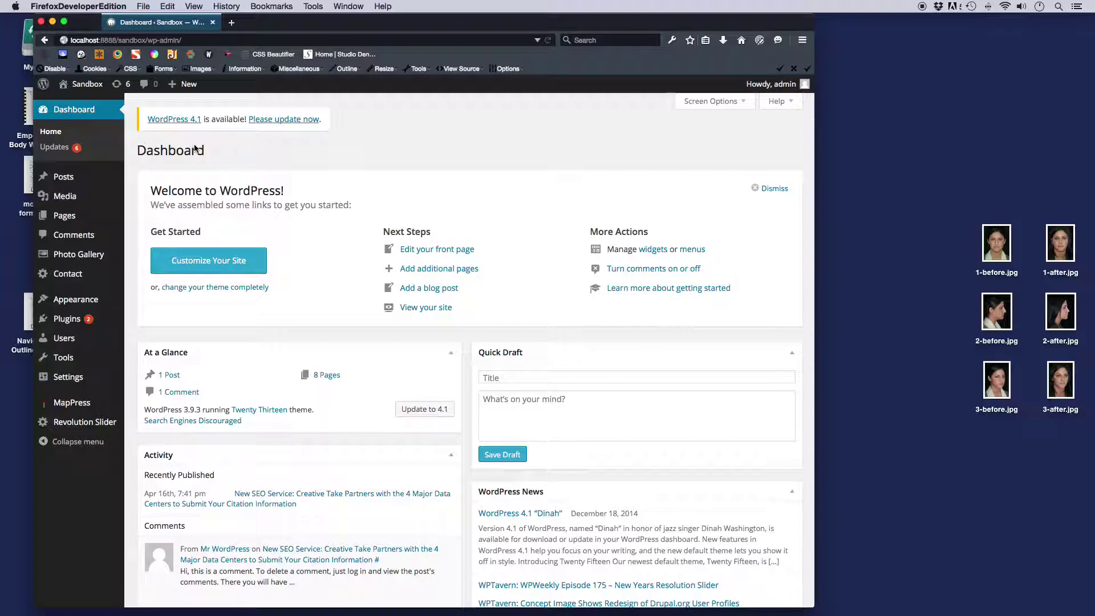
mouse_move(99, 256)
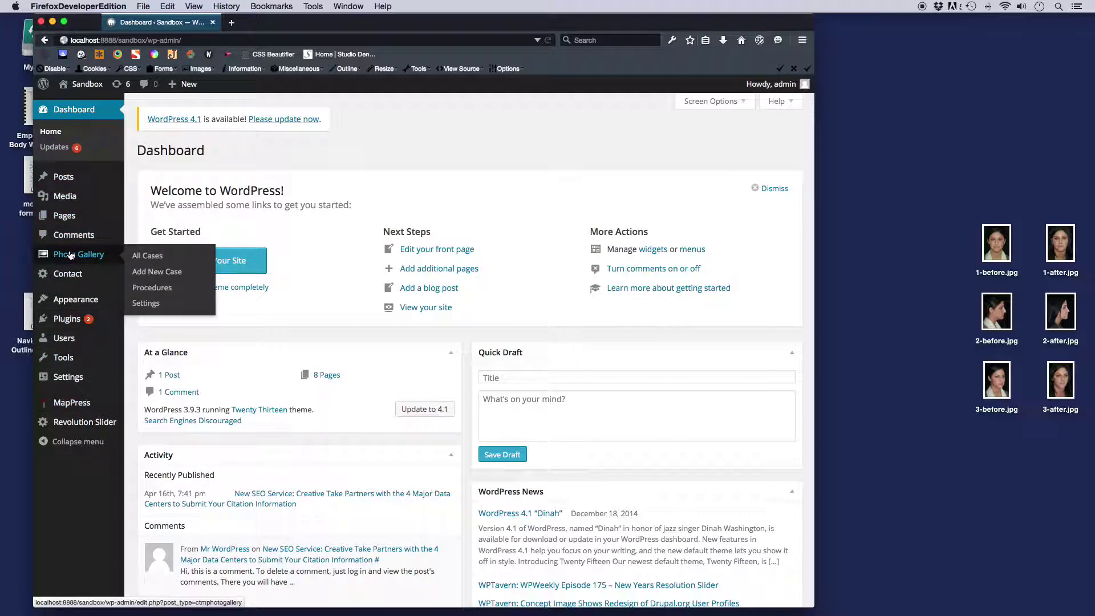
click(71, 256)
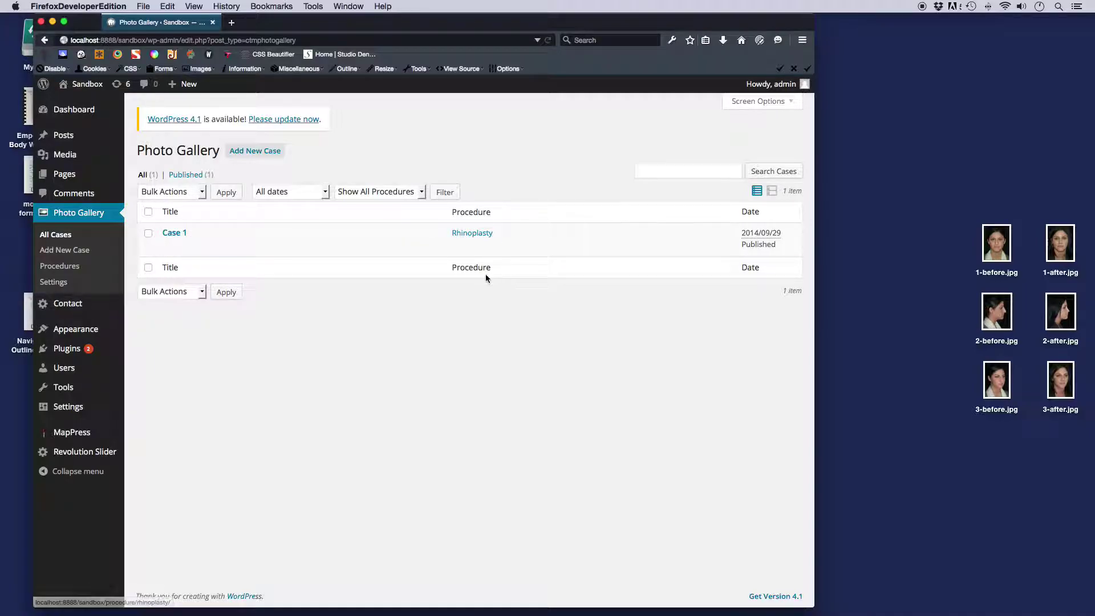
drag(991, 465, 986, 174)
drag(1085, 472, 1057, 242)
click(1006, 449)
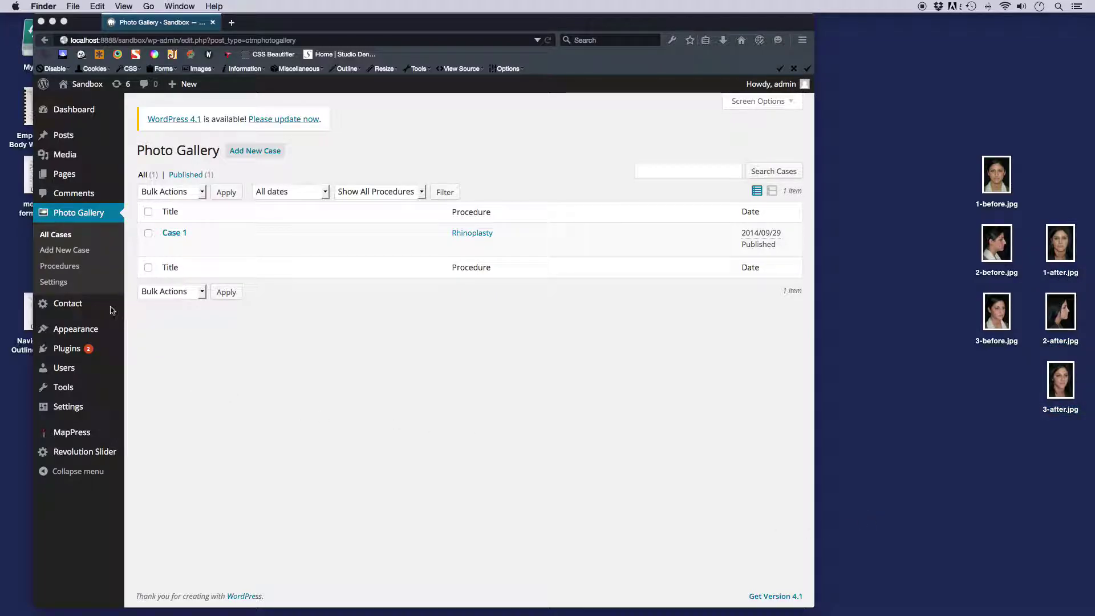
drag(1003, 351, 992, 249)
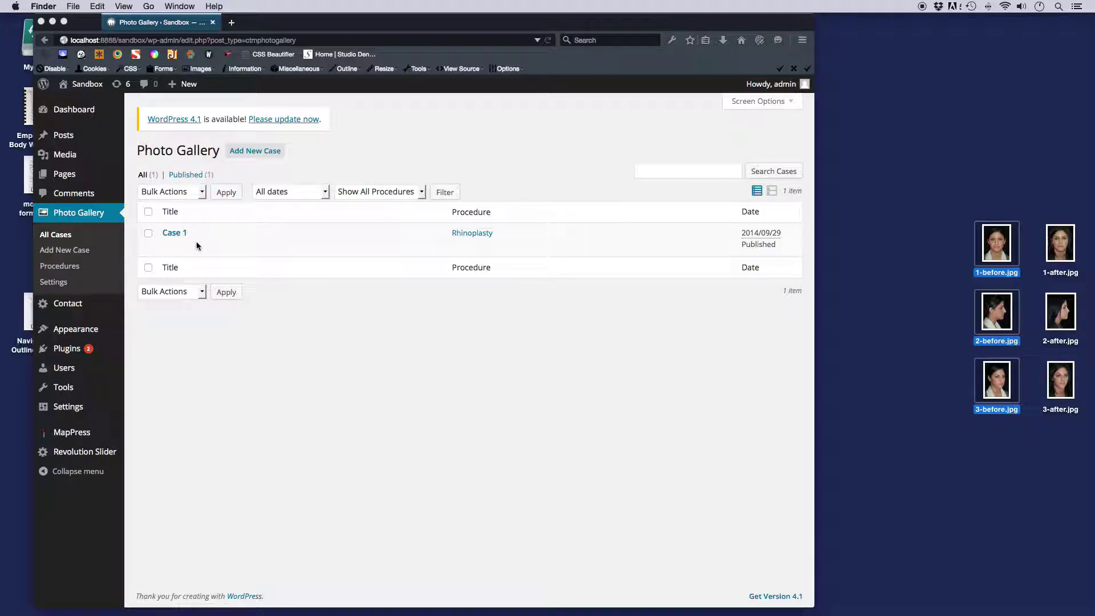
click(877, 155)
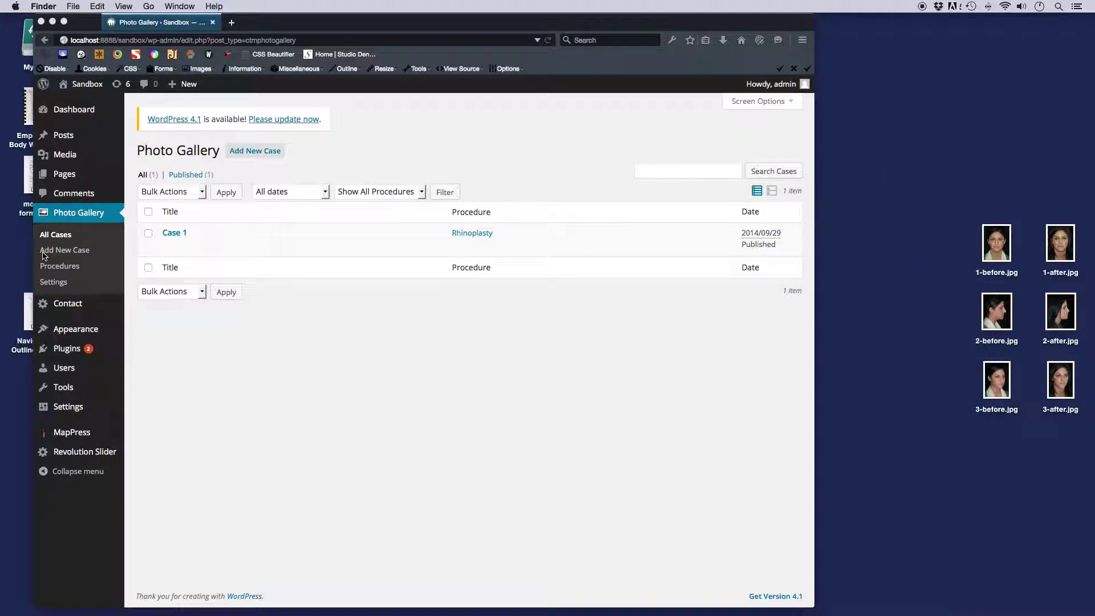
- Open the Photo Gallery procedures and add a new top-level procedure named Body
click(353, 234)
click(53, 265)
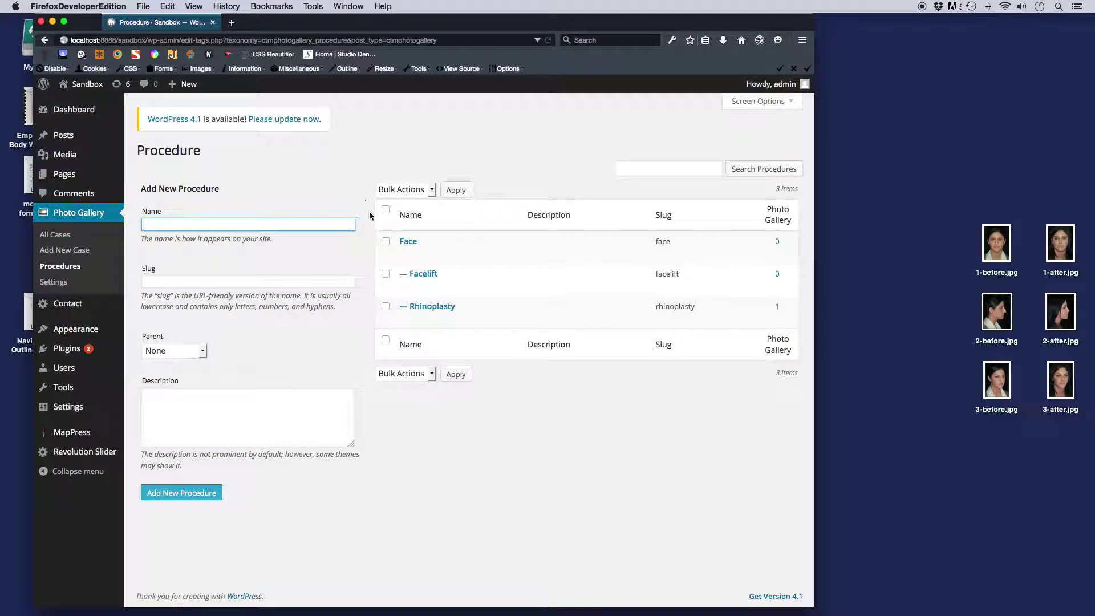
click(59, 236)
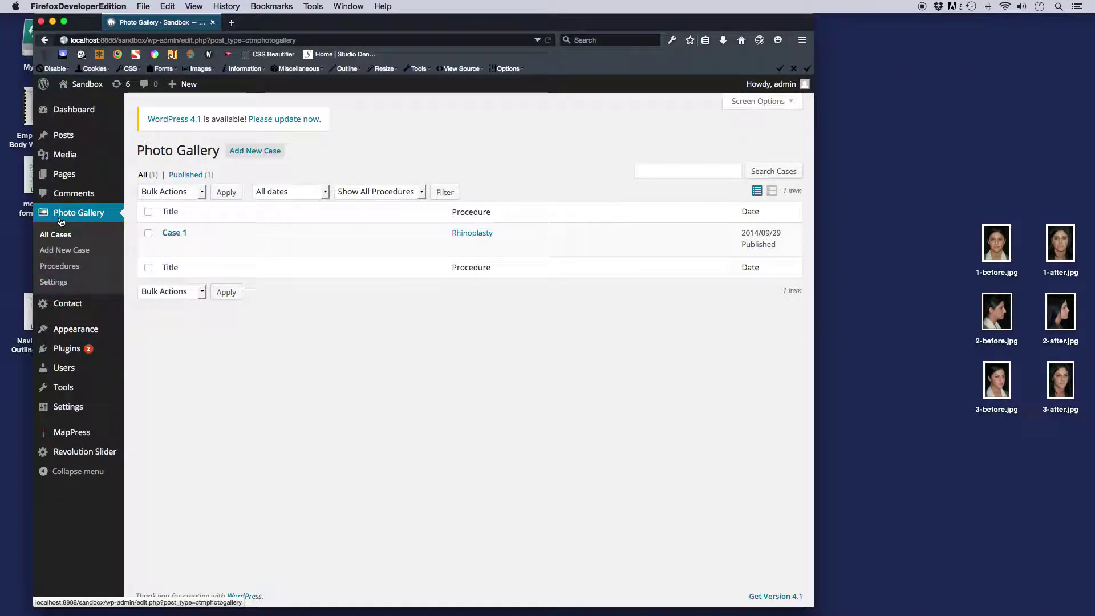
click(76, 267)
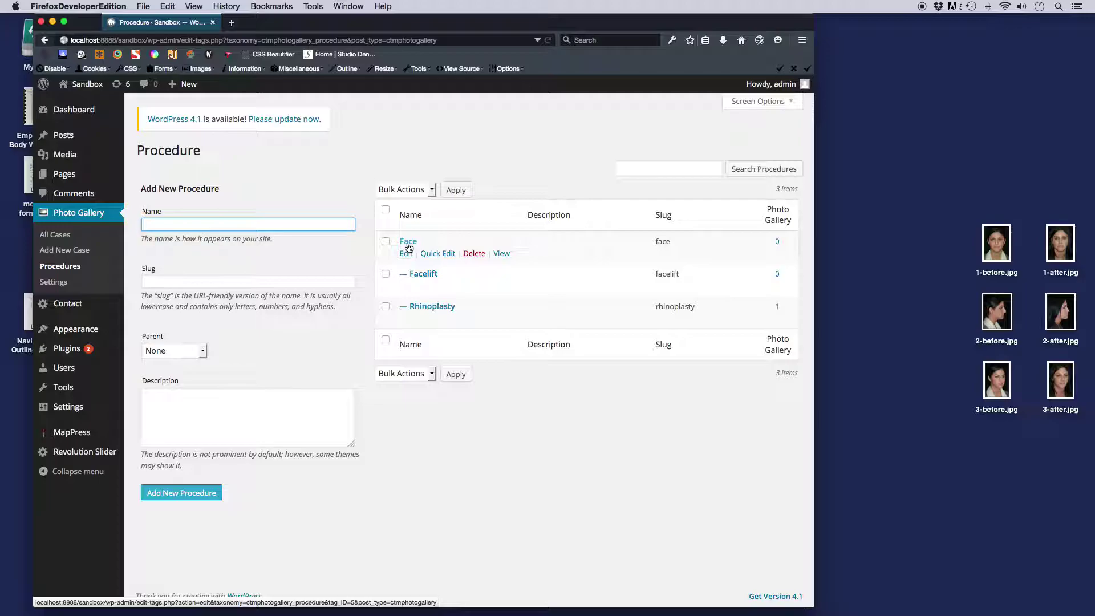
text(Body)
click(186, 497)
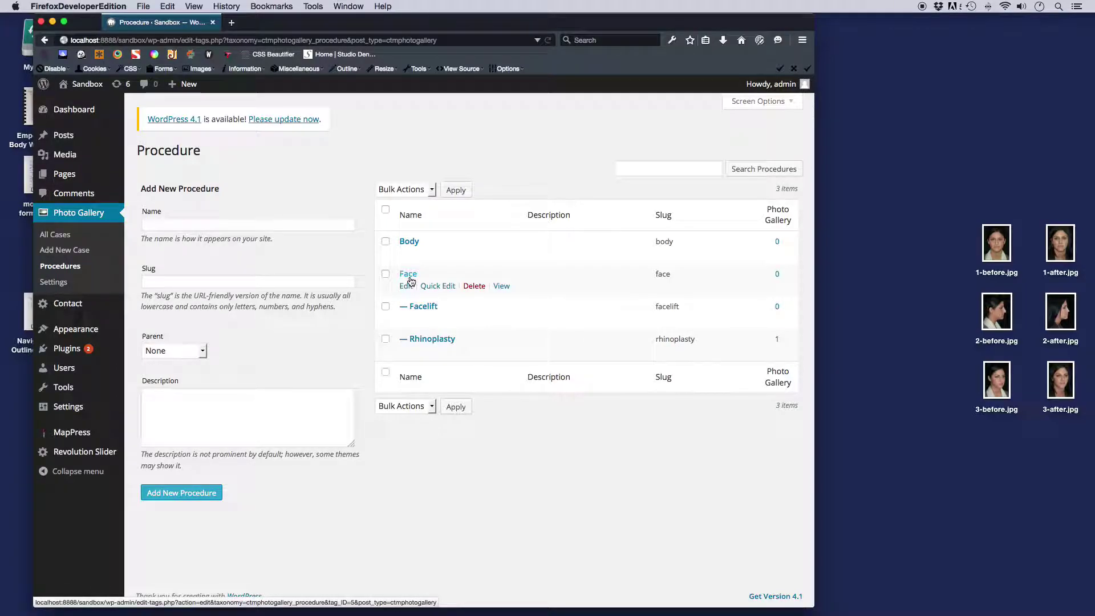
- Add a new procedure named Chin Augmentation with Face as its parent
click(313, 225)
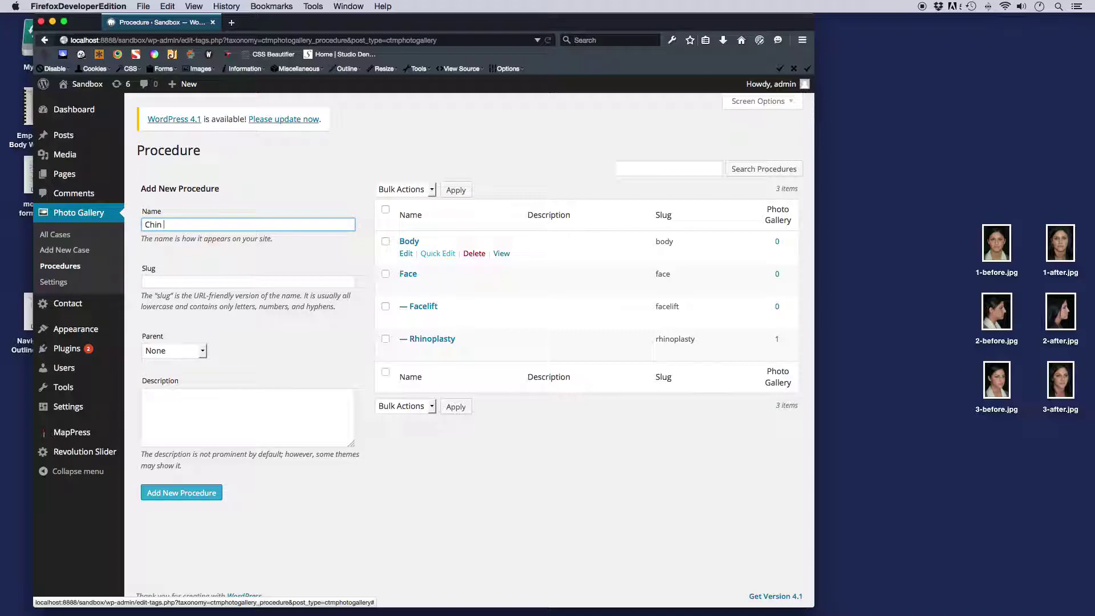
text(Chin Augmentaton)
click(200, 351)
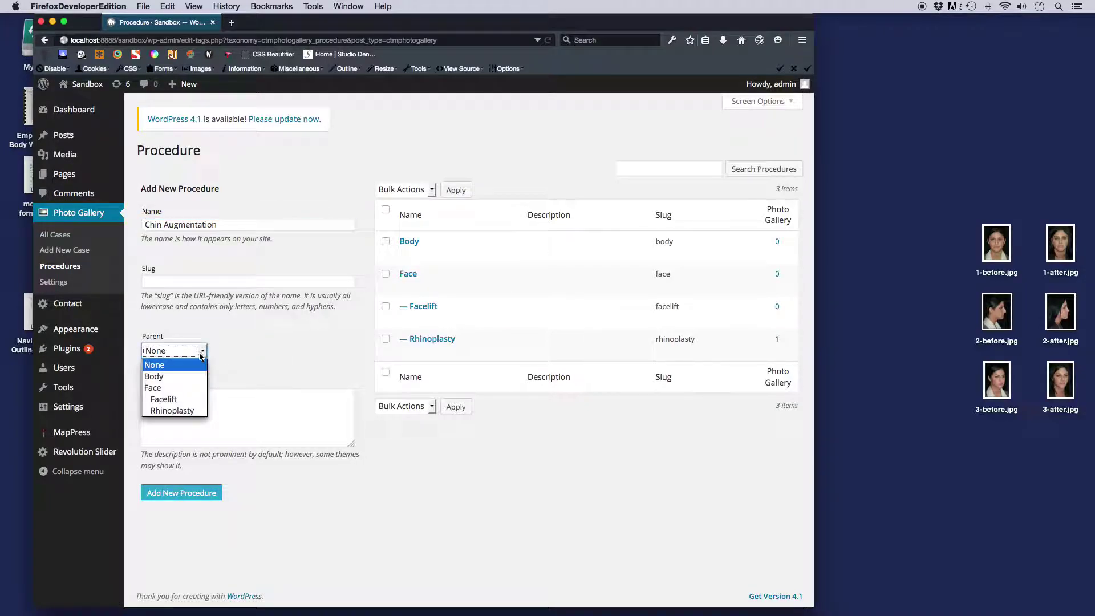
click(278, 354)
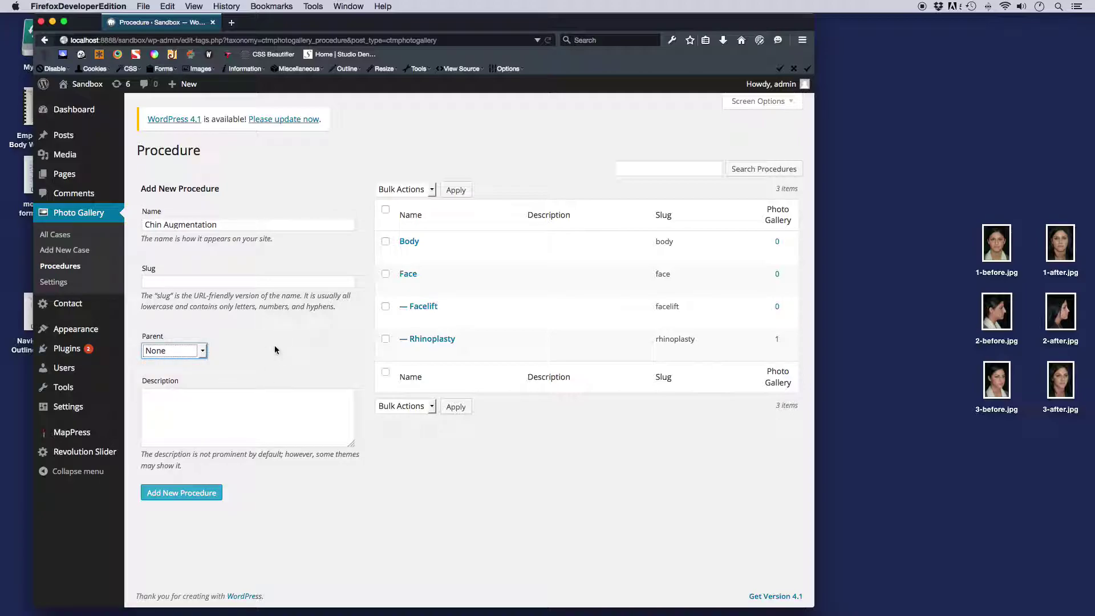
click(203, 352)
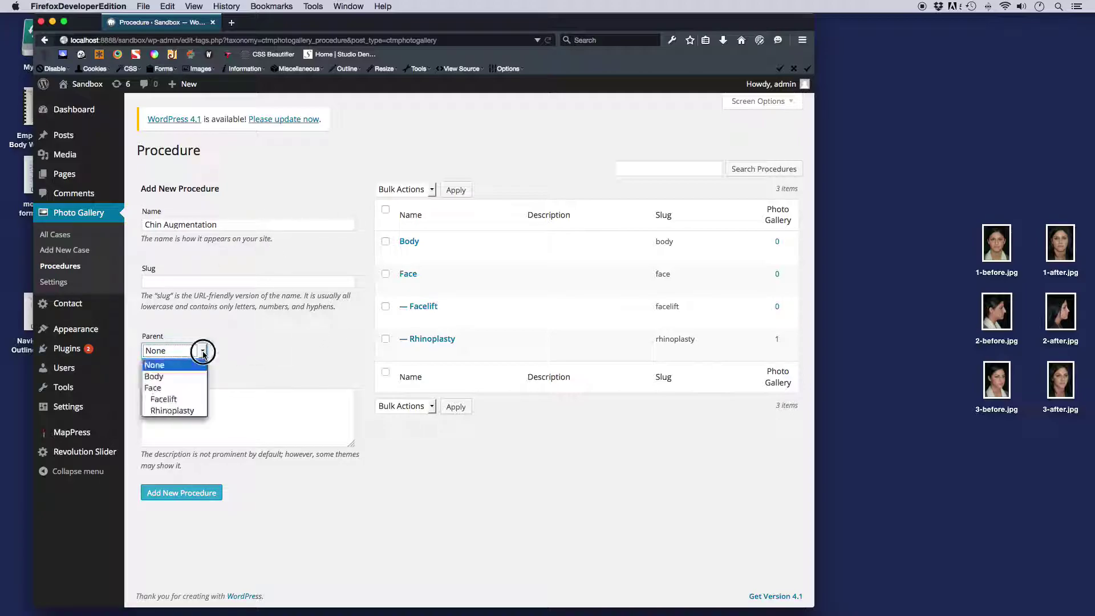
click(176, 389)
click(177, 225)
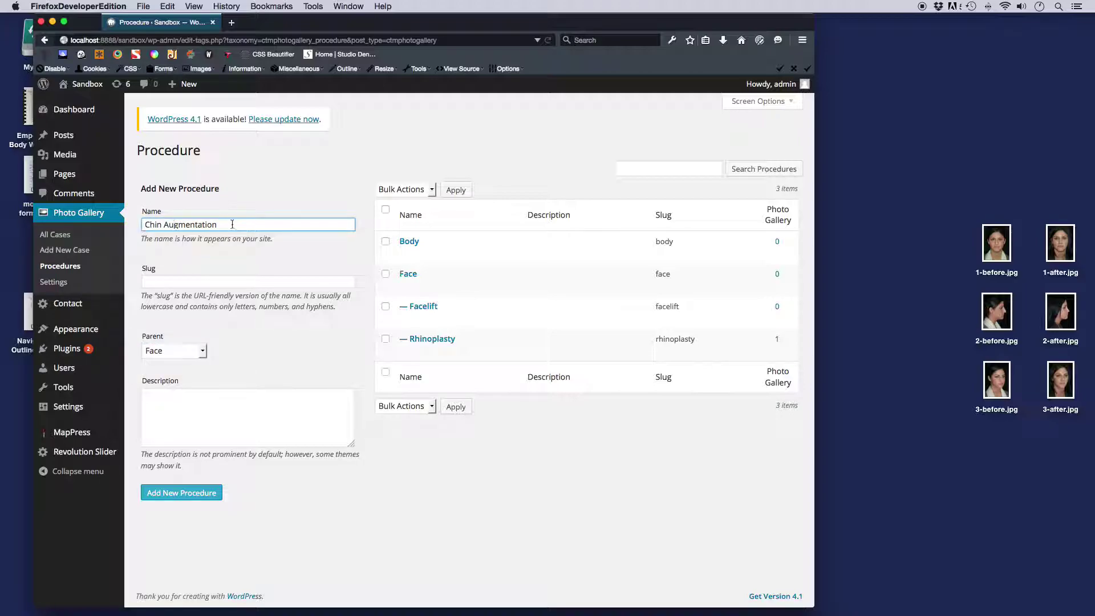
click(202, 500)
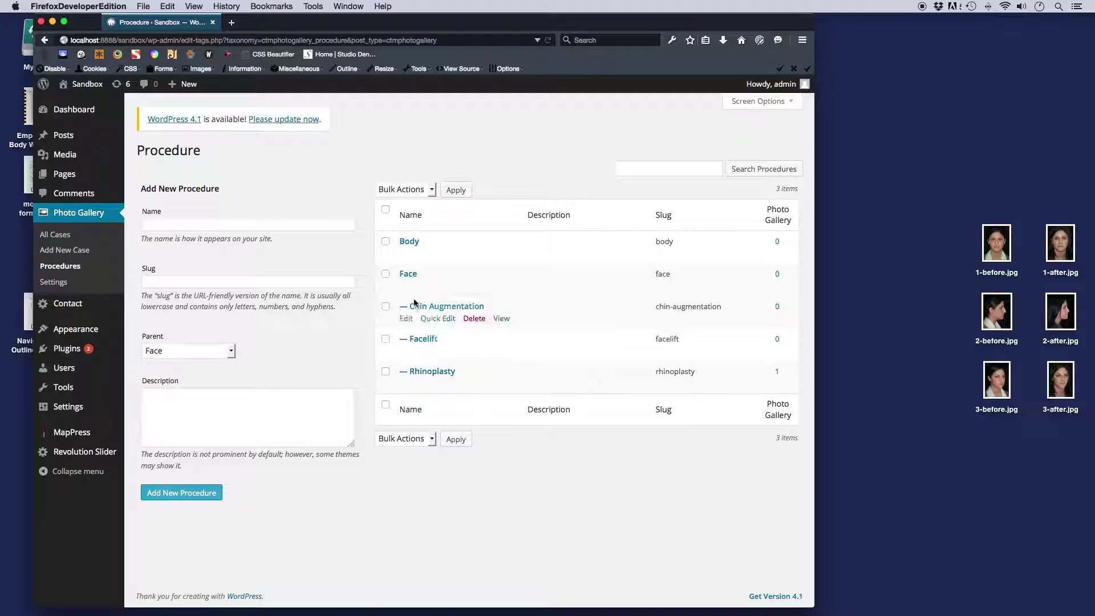
- Add a new procedure named Liposuction with Body as its parent
click(209, 225)
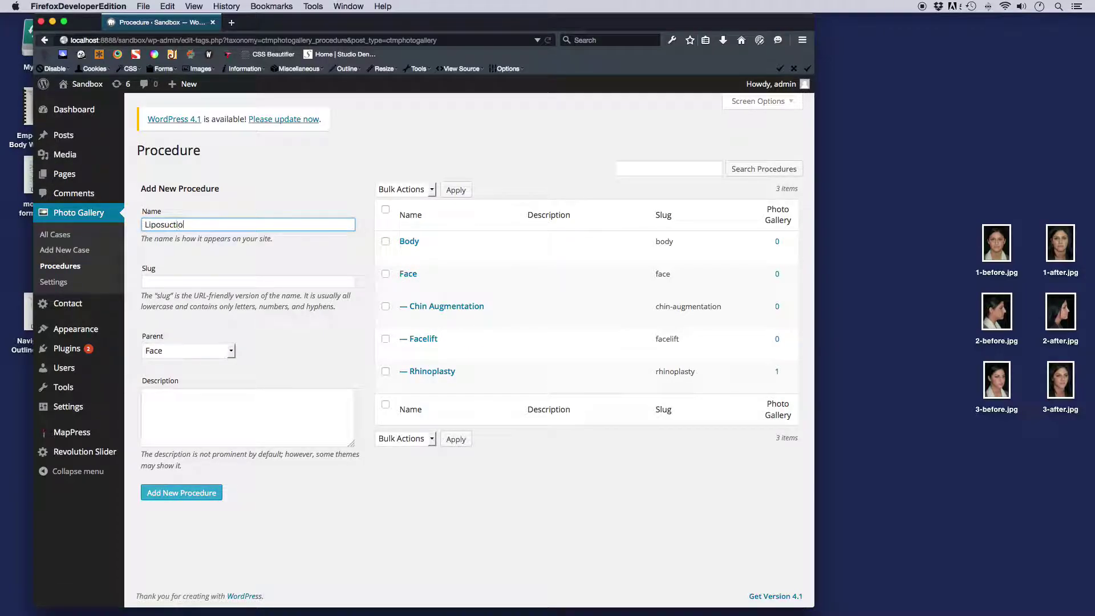
click(221, 354)
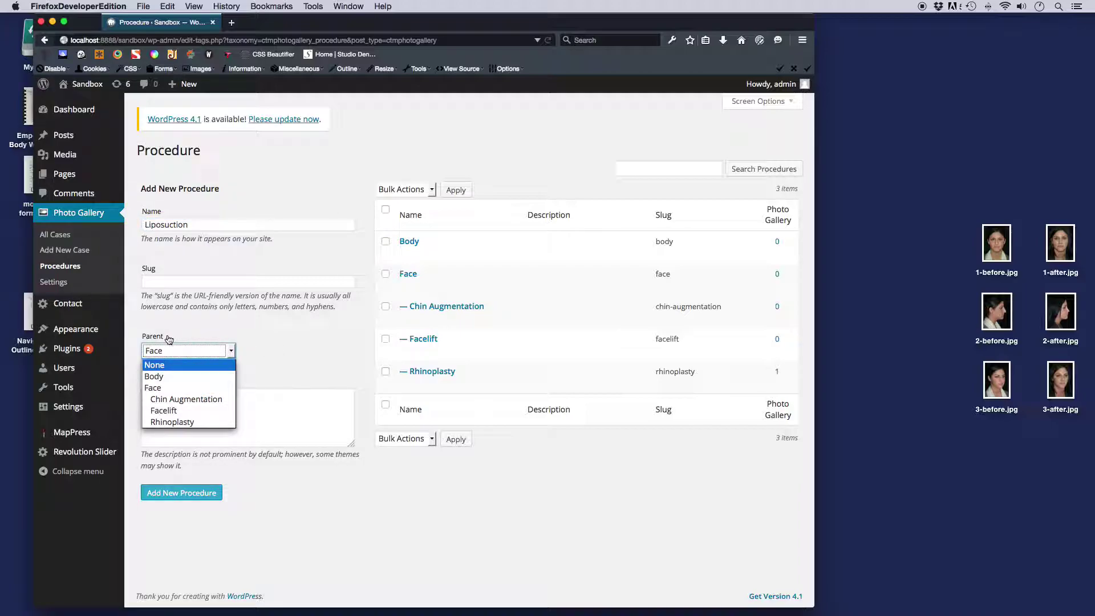
click(162, 377)
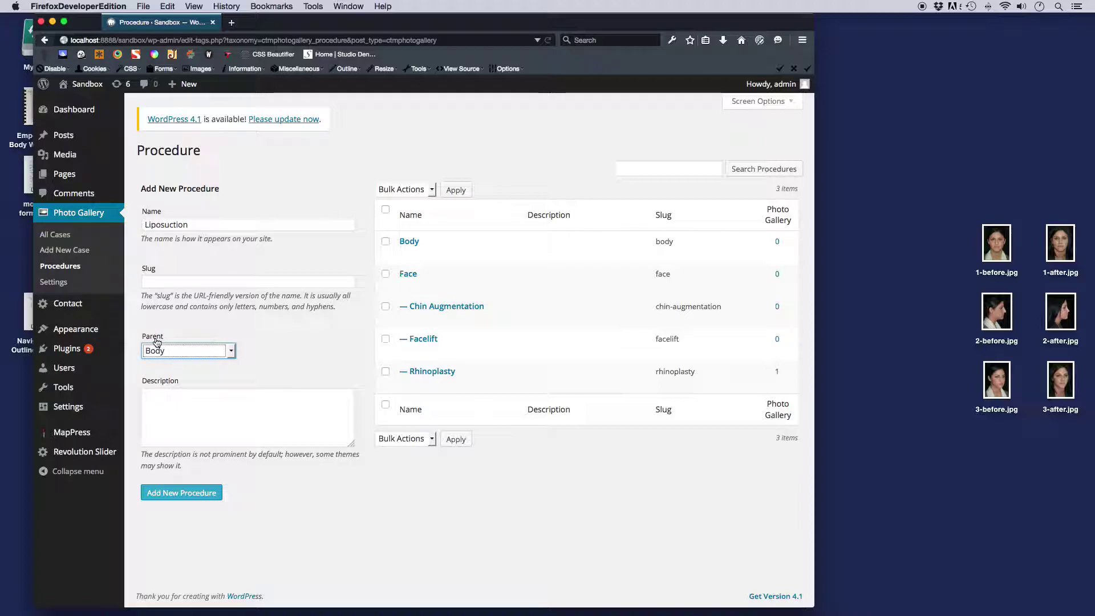
click(204, 494)
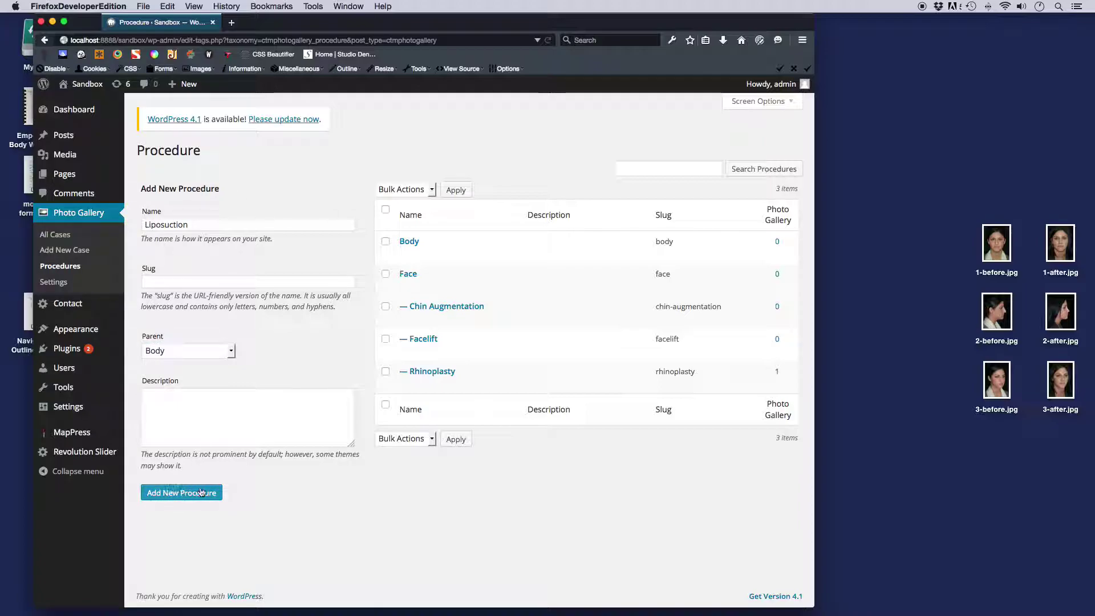
click(206, 497)
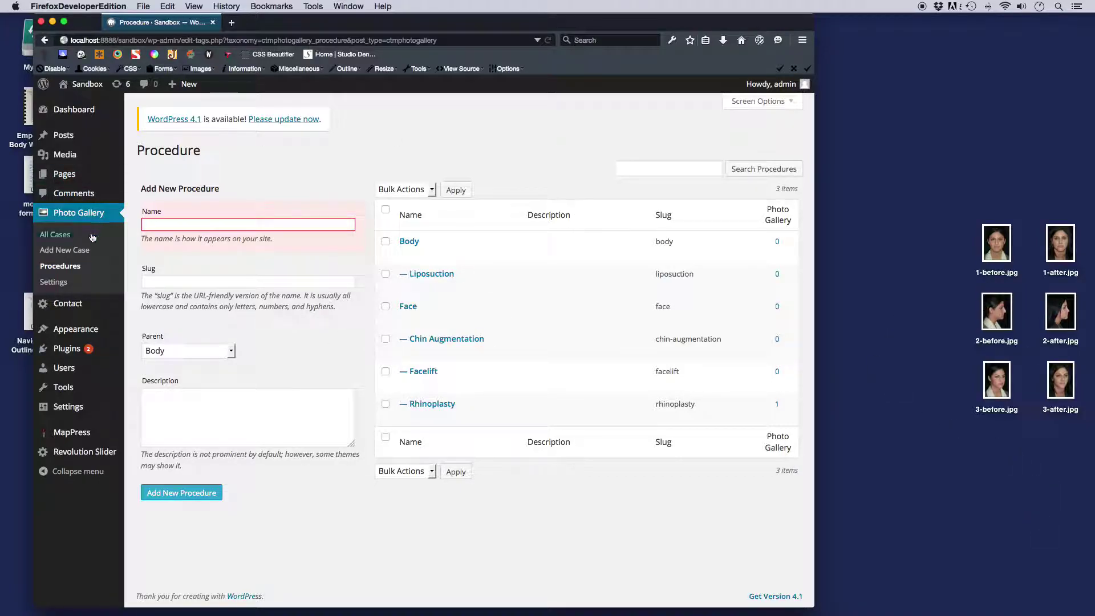
- Start a new photo gallery case and title it Case 2
click(71, 254)
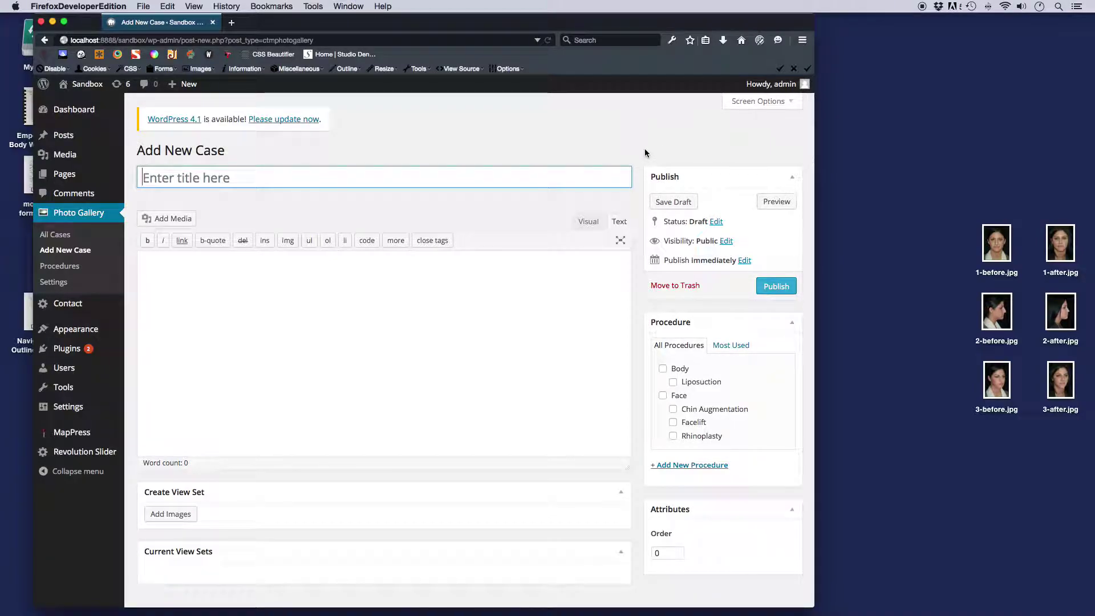
scroll(645, 149, down, 2)
scroll(644, 148, up, 2)
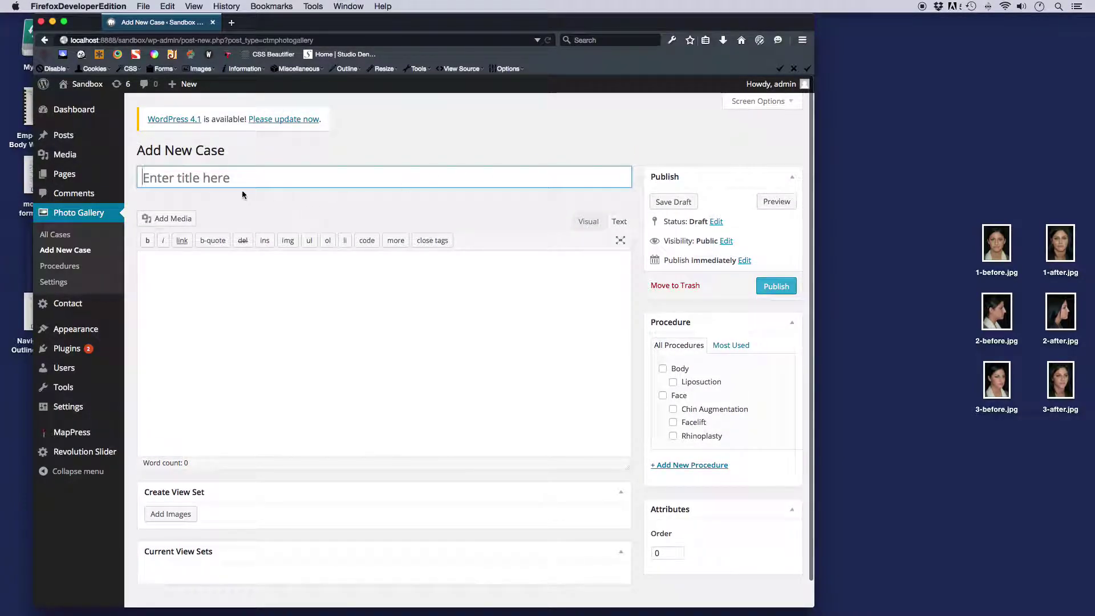
text(Case 2)
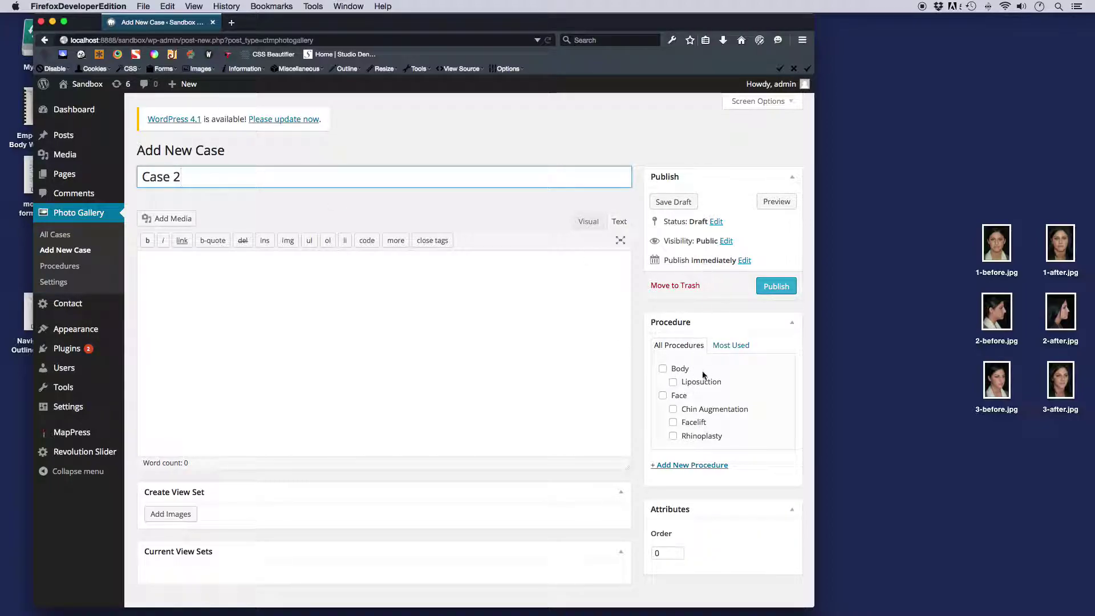
- Assign Case 2 to the Rhinoplasty procedure only and enter "Lorem ipsum" as its body text
scroll(706, 358, down, 1)
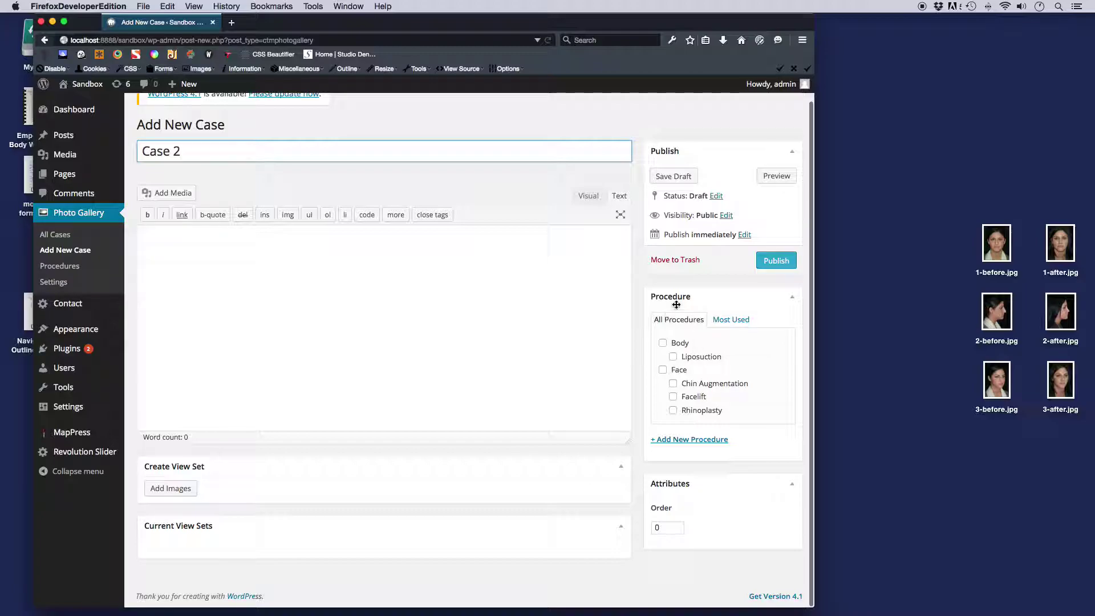
drag(972, 485, 1020, 359)
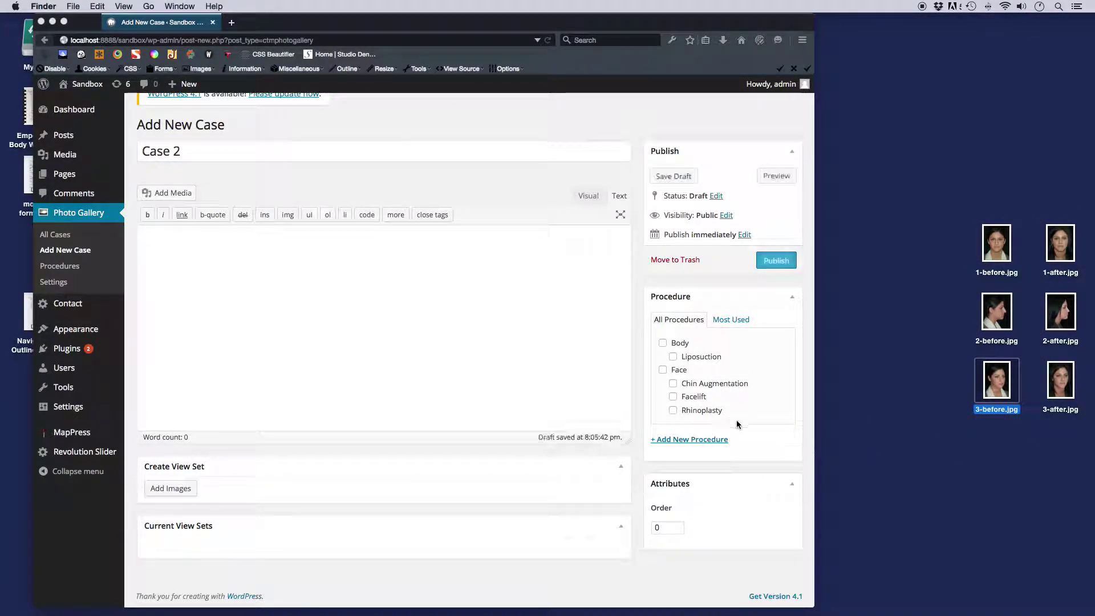
click(870, 382)
click(703, 412)
click(699, 411)
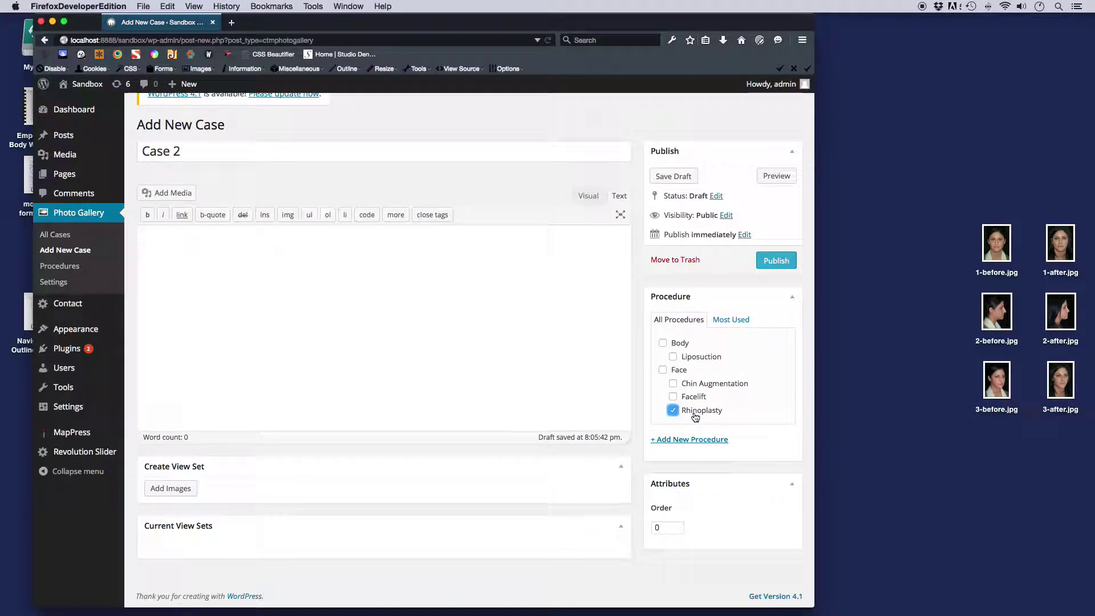
click(662, 371)
click(664, 371)
text(ipsum)
- Add the six before and after images, 1-after.jpg through 3-before.jpg, from the Desktop to the case's view set
click(175, 494)
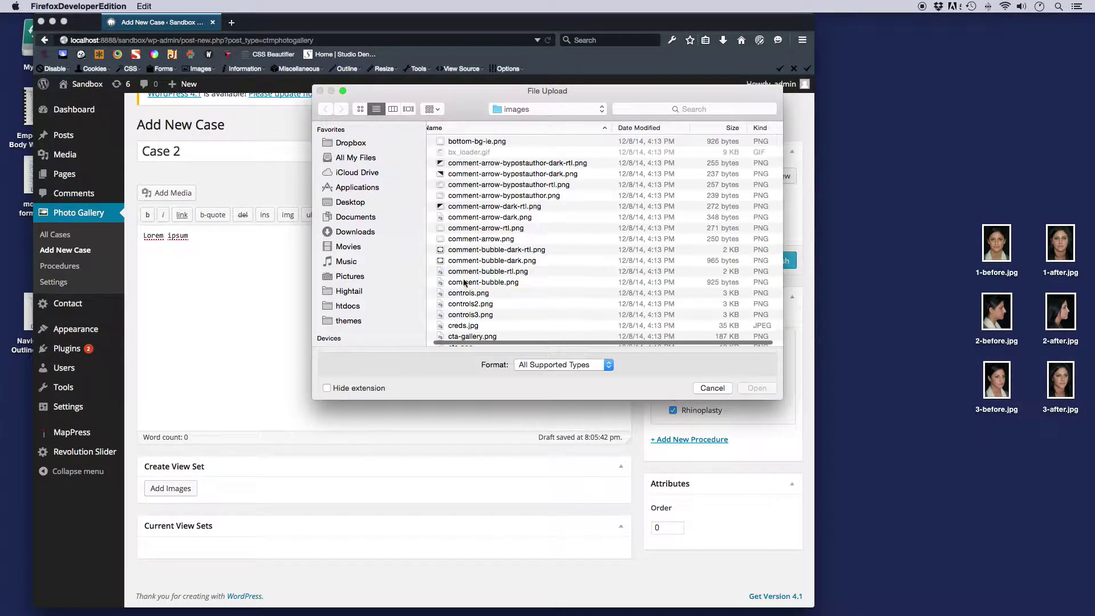
click(352, 203)
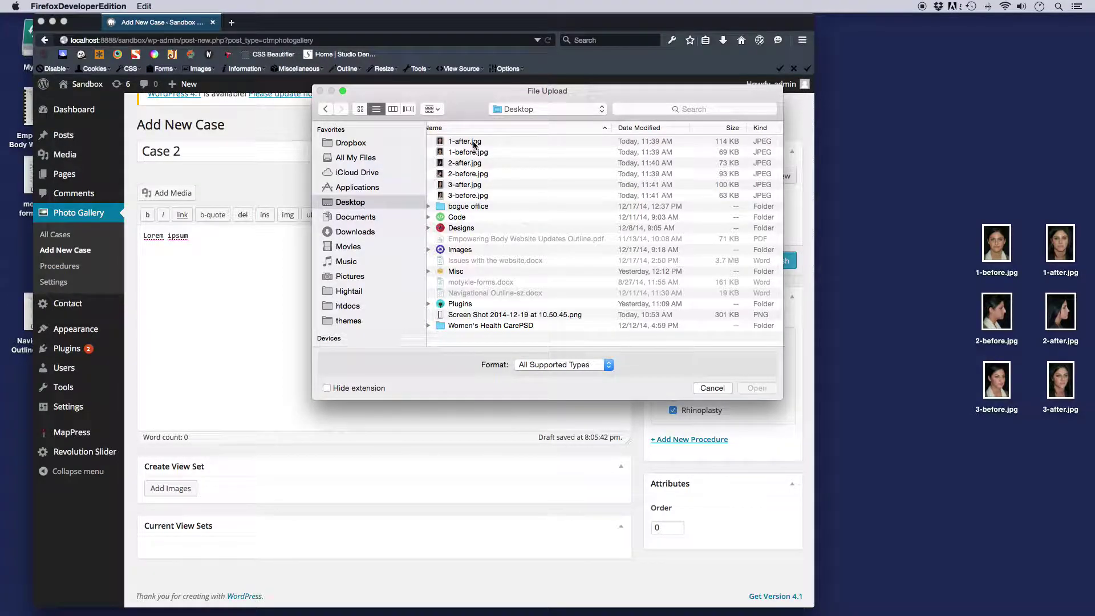
click(473, 143)
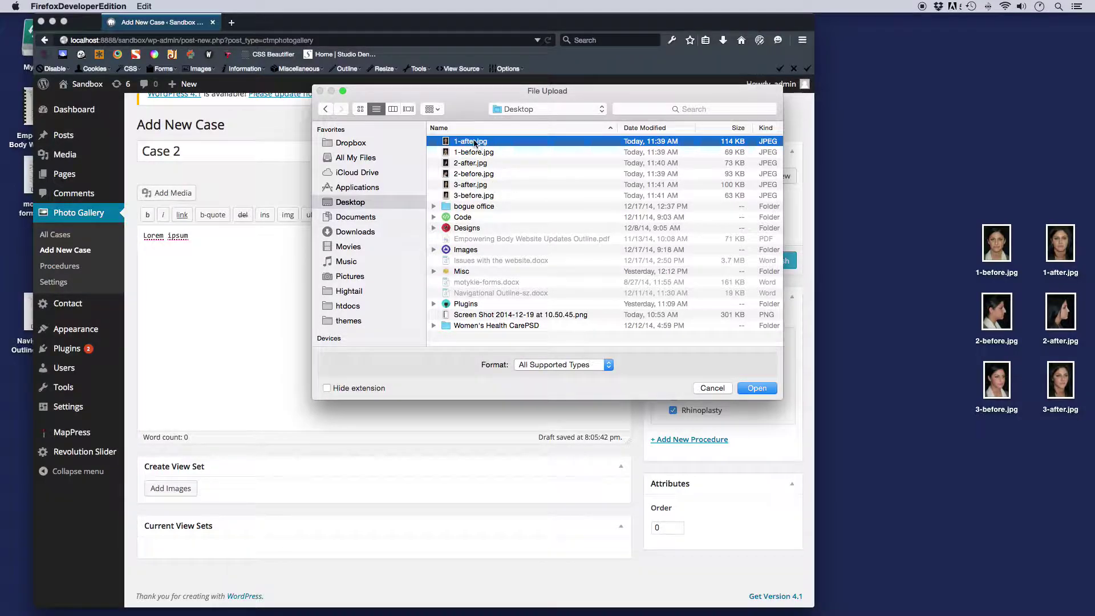
shift+click(471, 197)
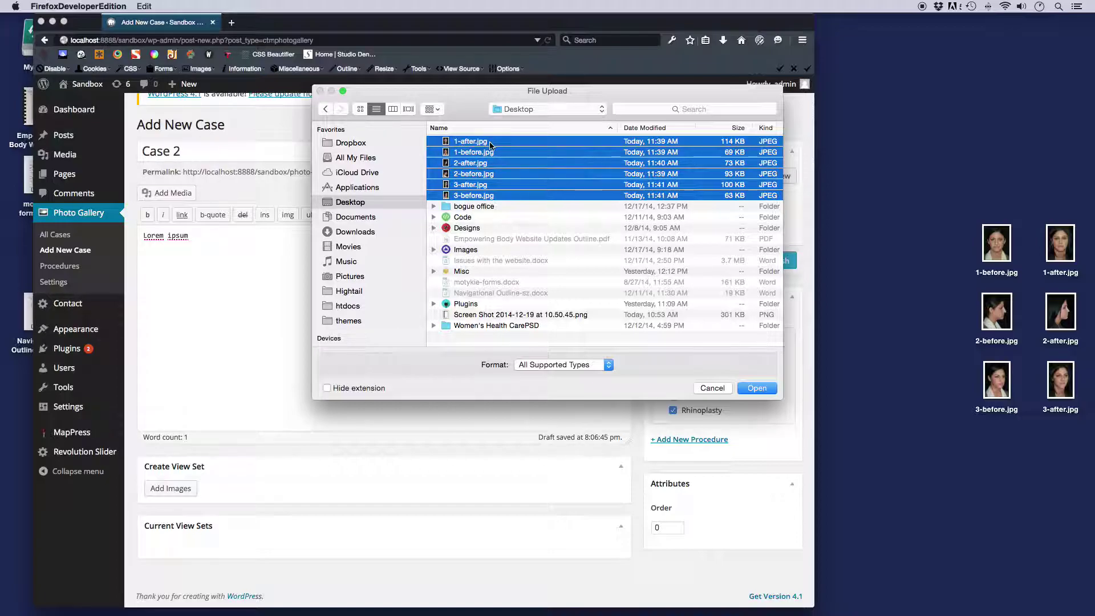
click(757, 389)
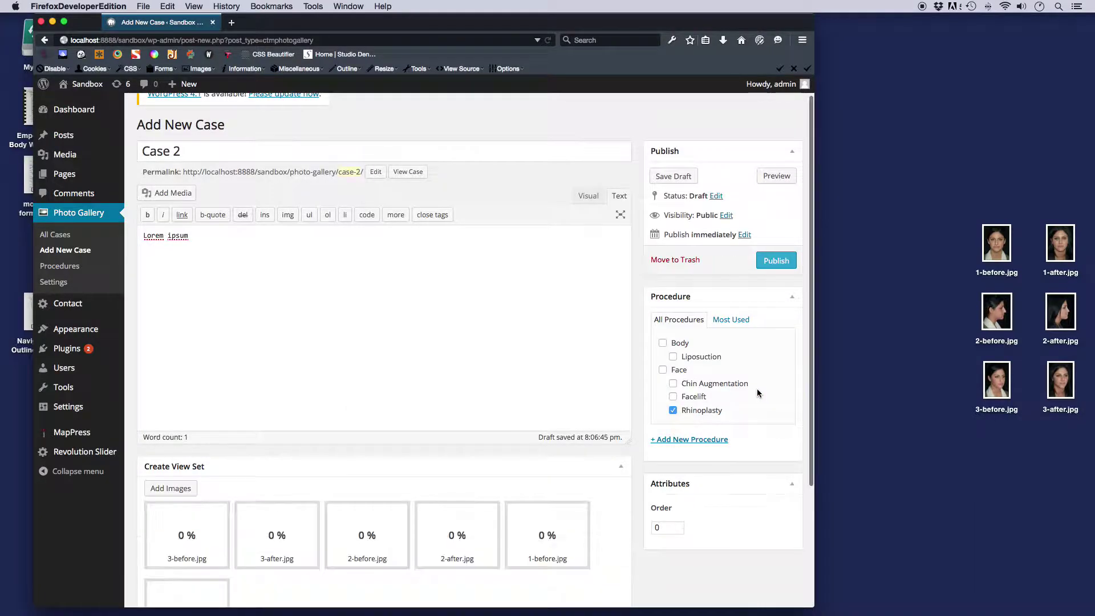
- Pair the uploaded 3-before.jpg and 3-after.jpg images in a new image set, with the pre-surgery photo as Before
scroll(331, 409, down, 5)
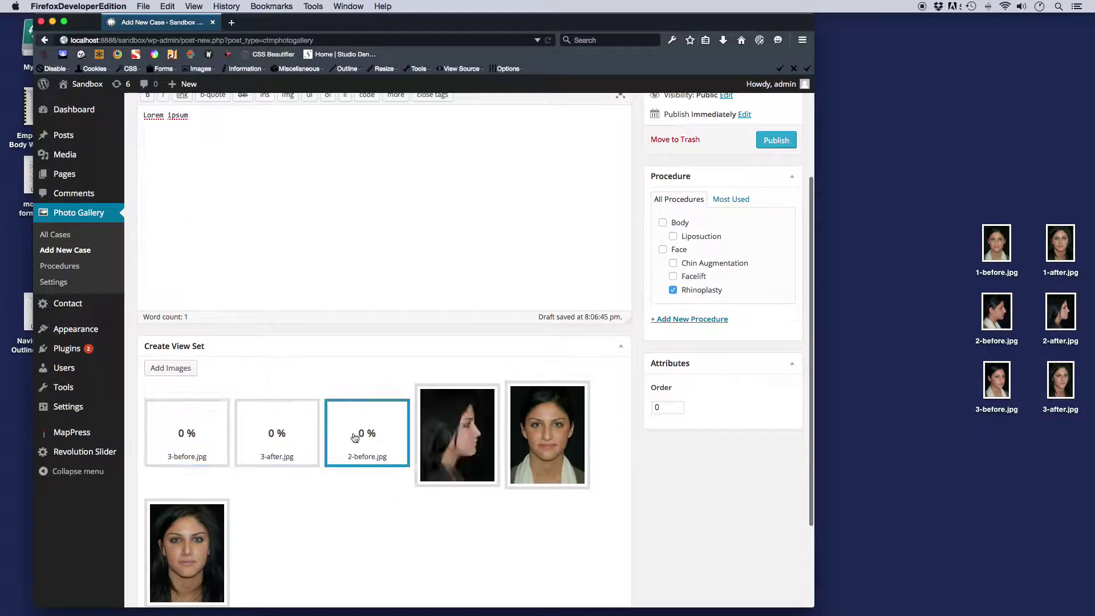
scroll(388, 436, down, 2)
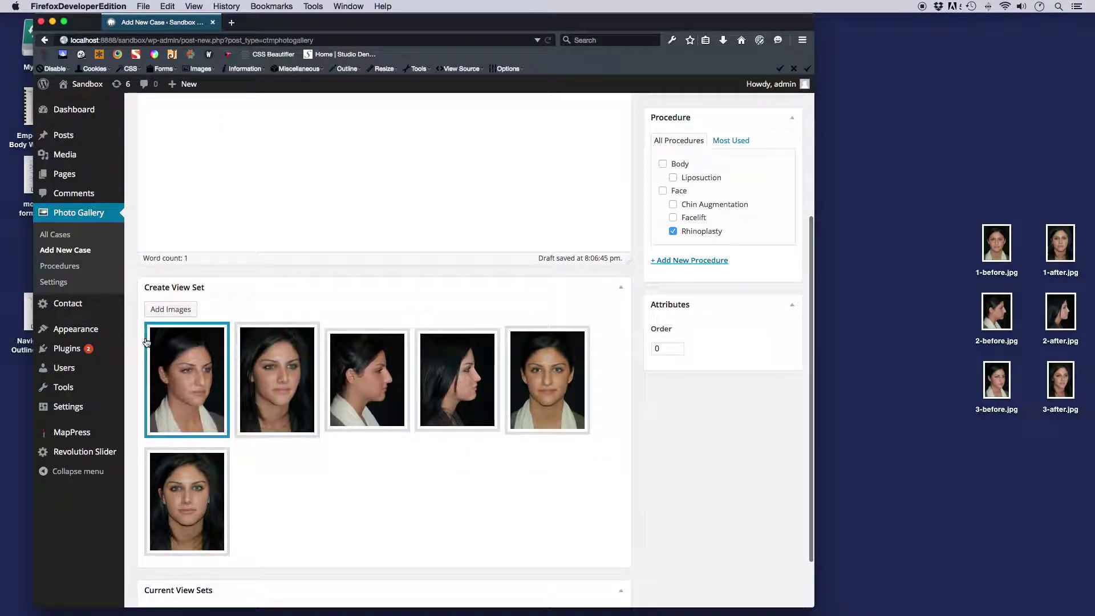
scroll(383, 261, down, 2)
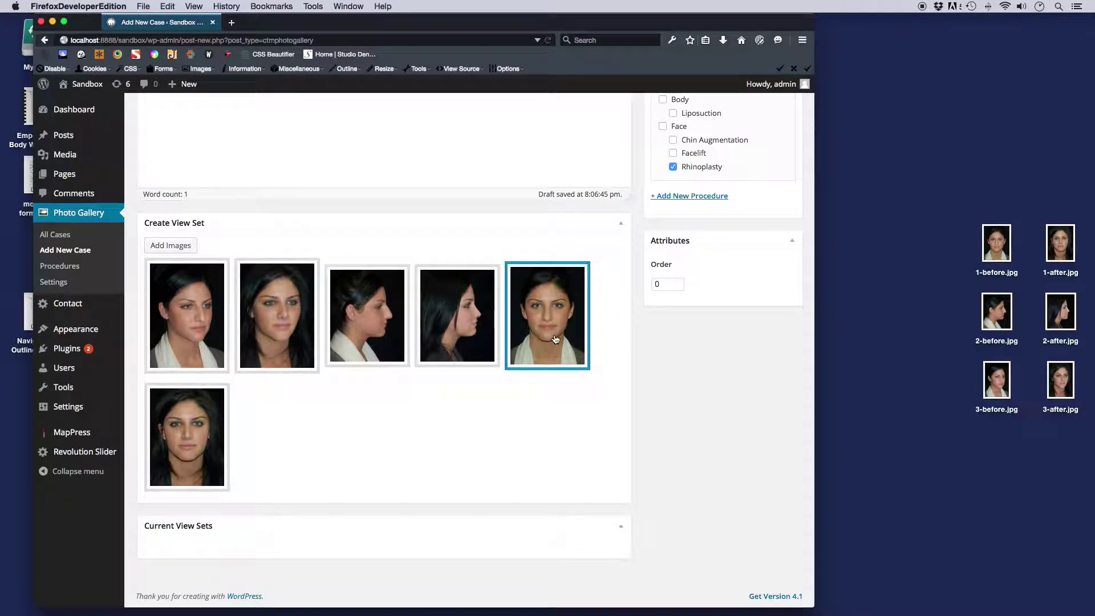
scroll(343, 425, up, 1)
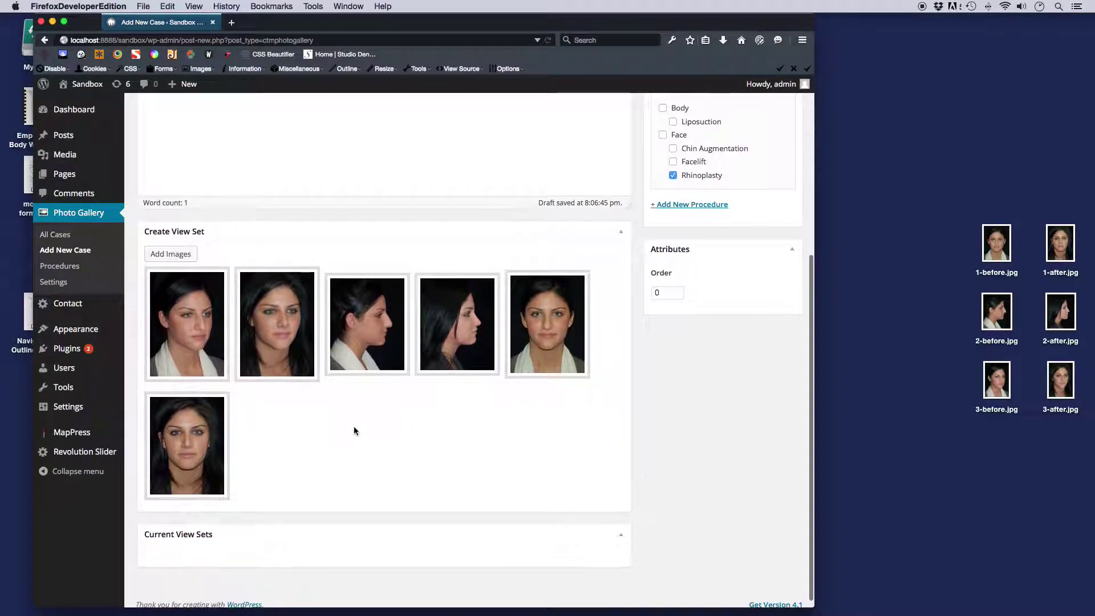
click(208, 323)
click(260, 314)
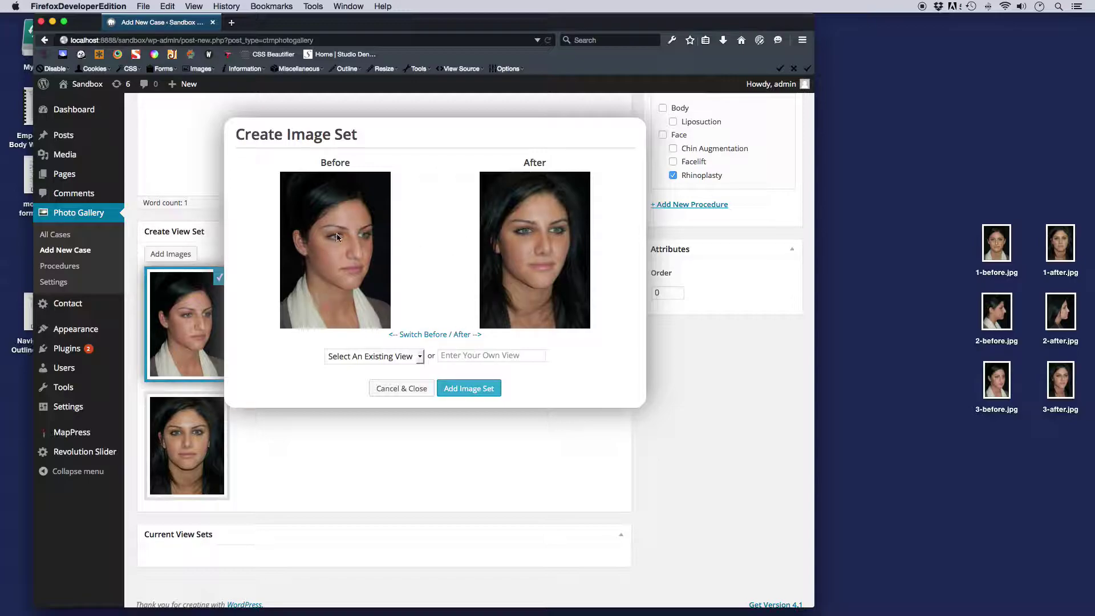
click(425, 336)
click(425, 336)
click(420, 358)
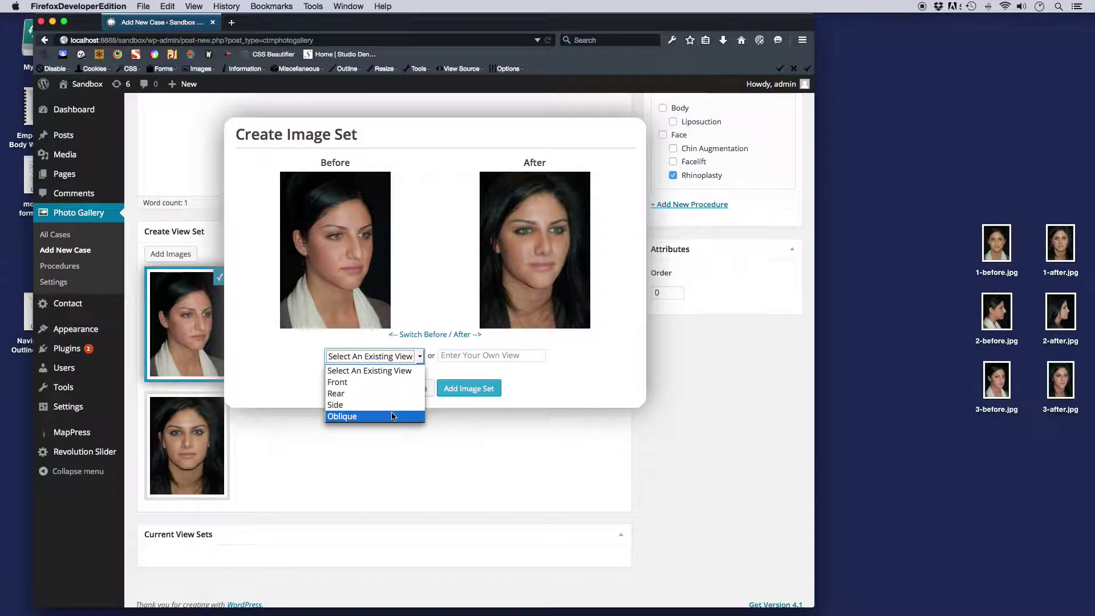
click(366, 371)
click(478, 356)
click(421, 359)
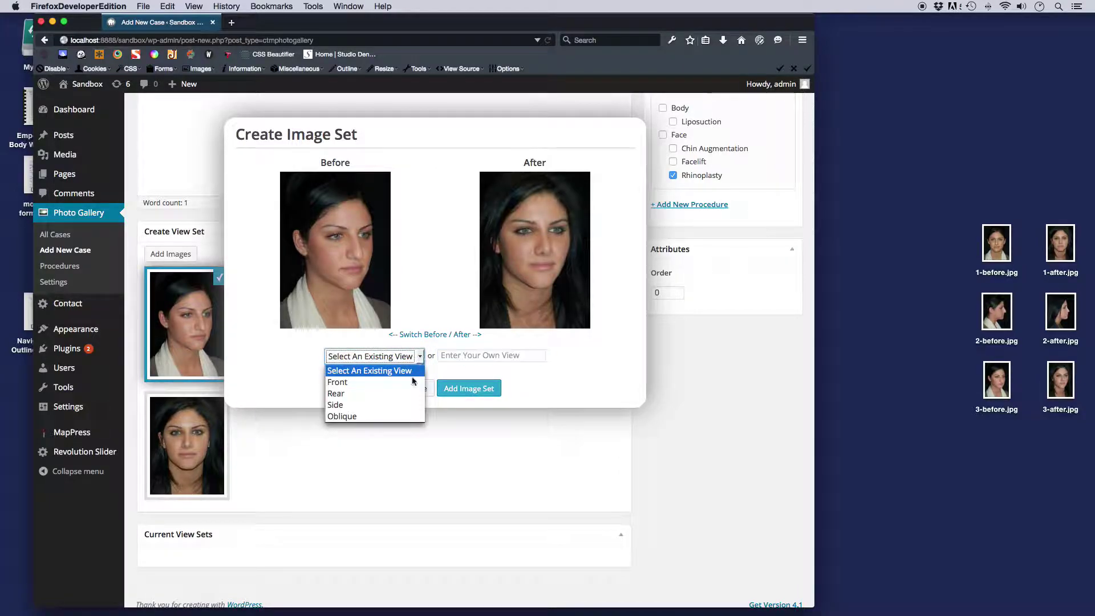
click(376, 417)
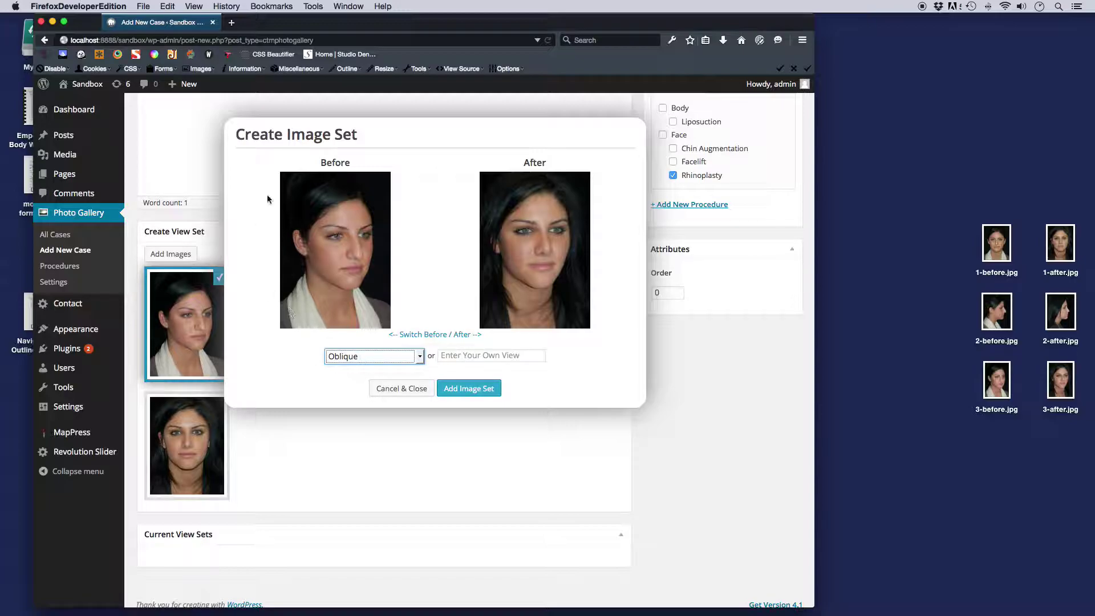
click(420, 356)
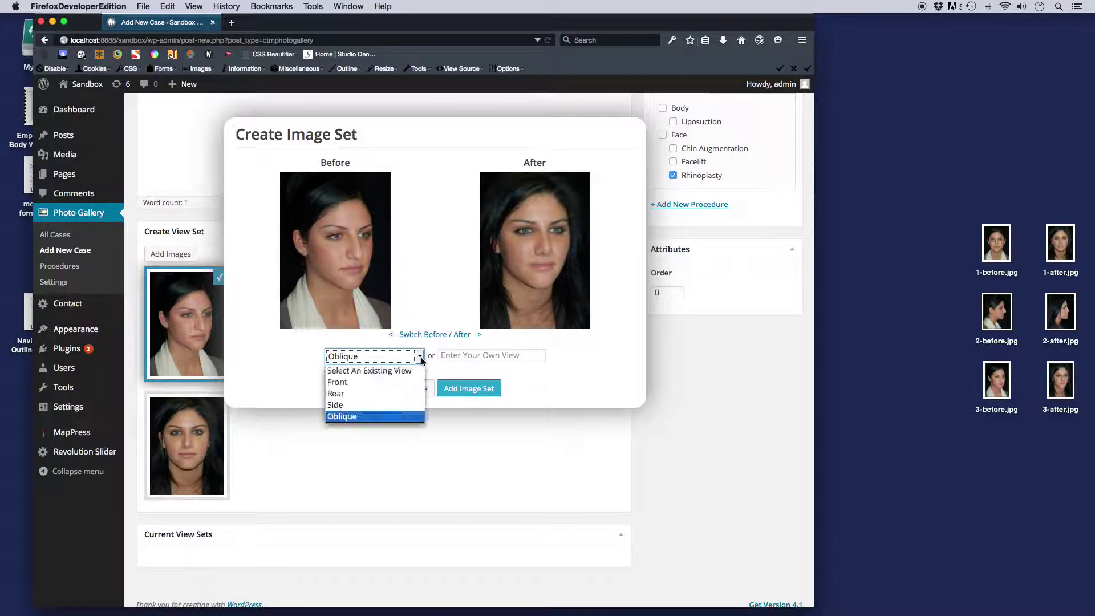
click(371, 365)
- Label the image set with the custom view "45 Degree Angle" and add it to the case's view sets
click(470, 359)
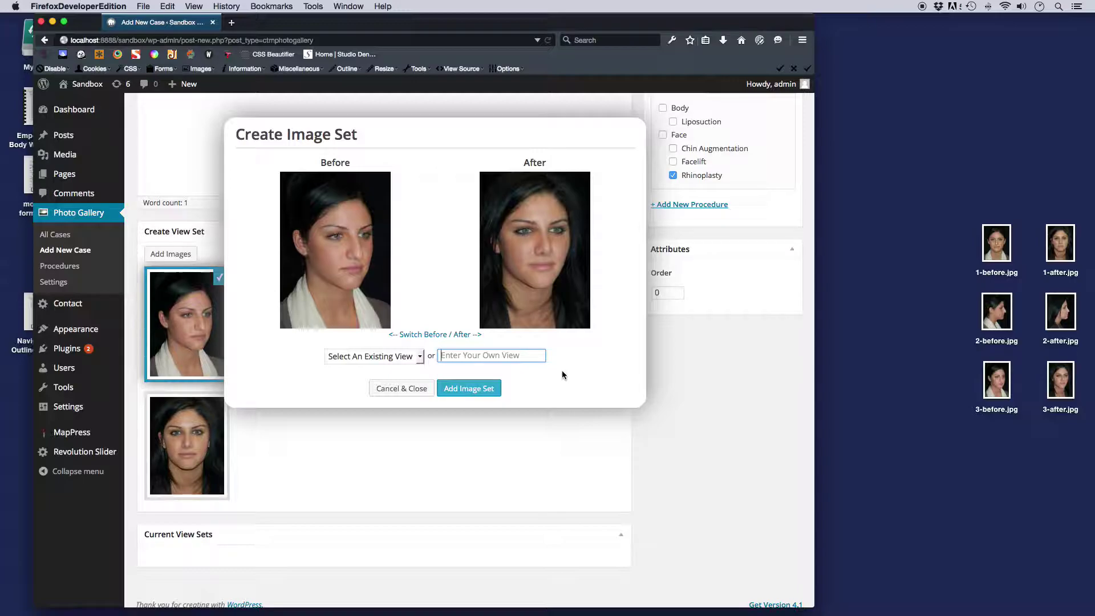
text(45 Degree)
click(481, 388)
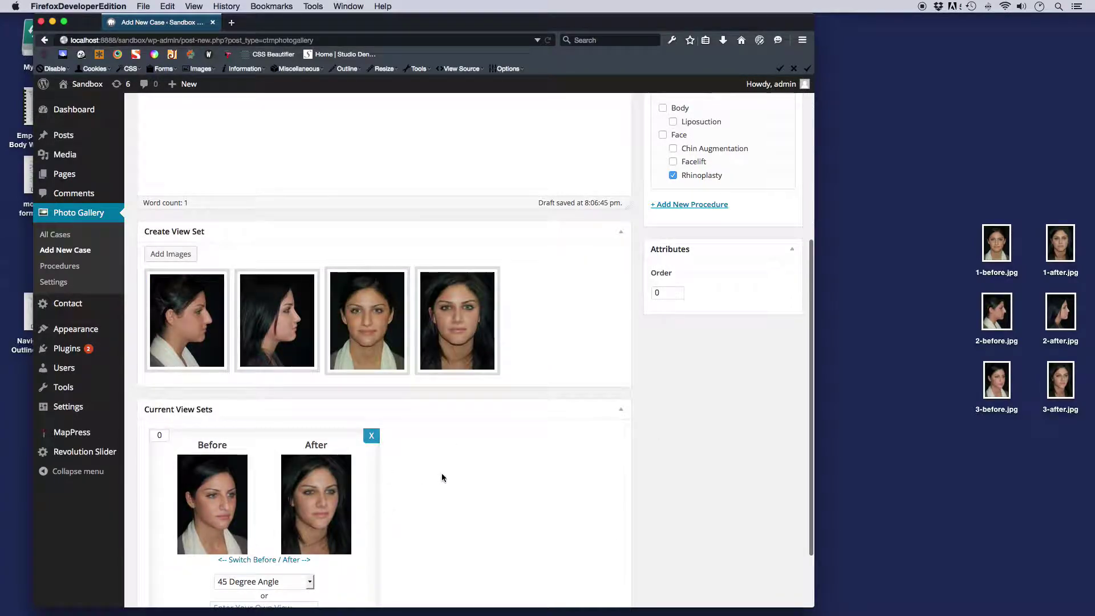
- Pair the two profile images, 2-before.jpg and 2-after.jpg, and add them to the case as a Side view set
scroll(442, 478, down, 3)
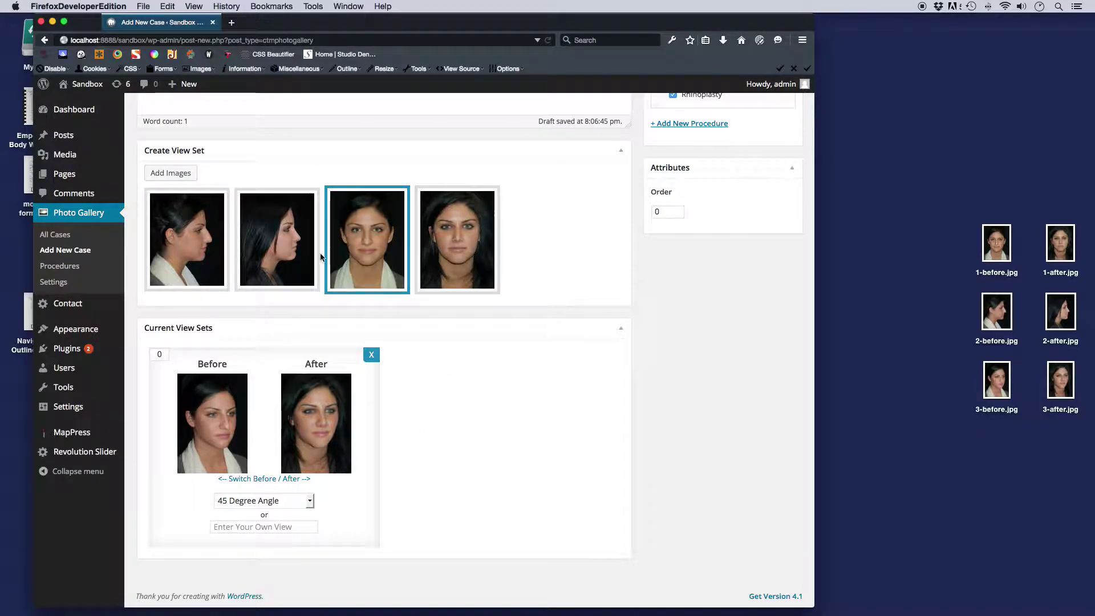
click(191, 254)
click(276, 234)
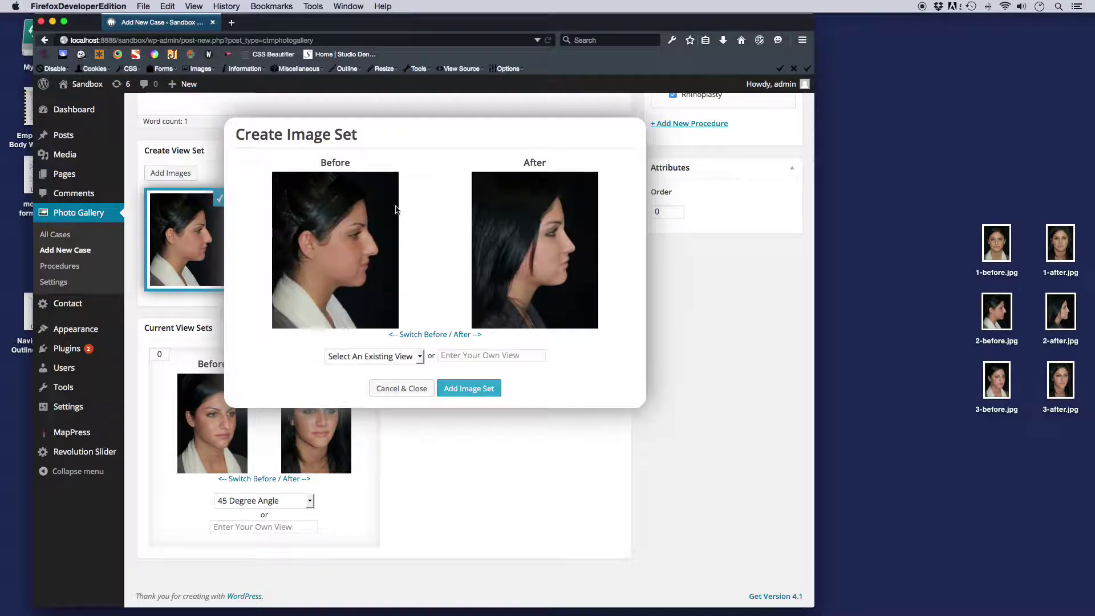
click(419, 356)
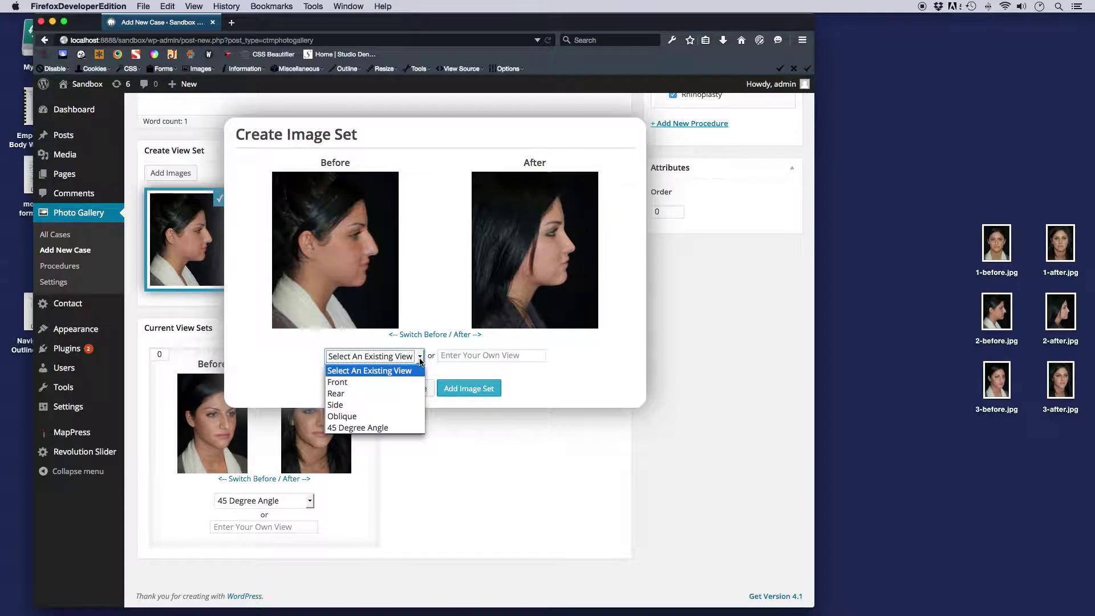
click(386, 406)
click(462, 357)
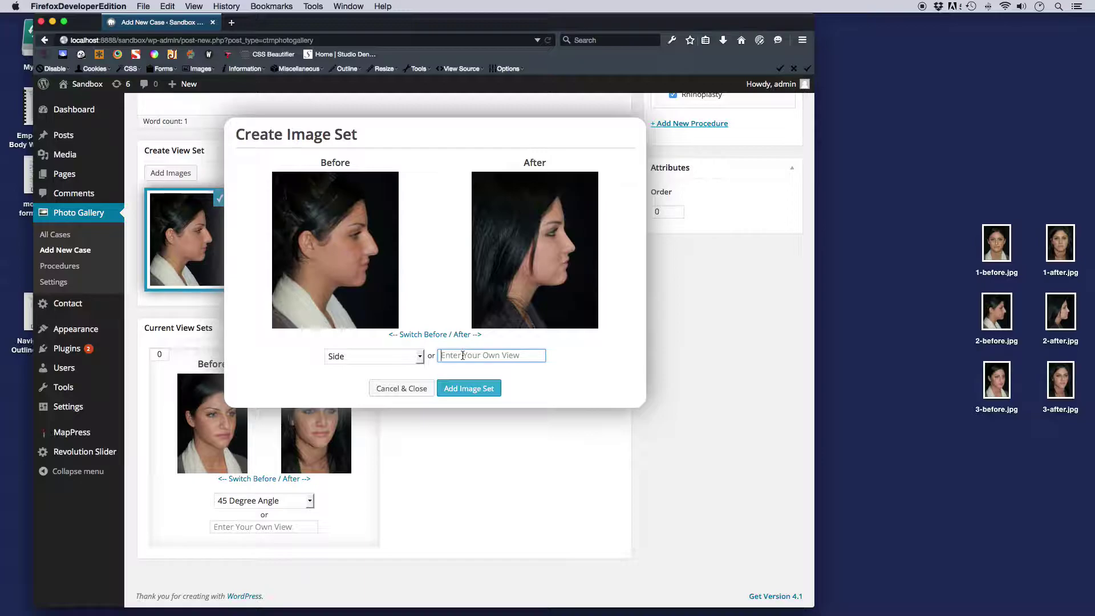
click(472, 392)
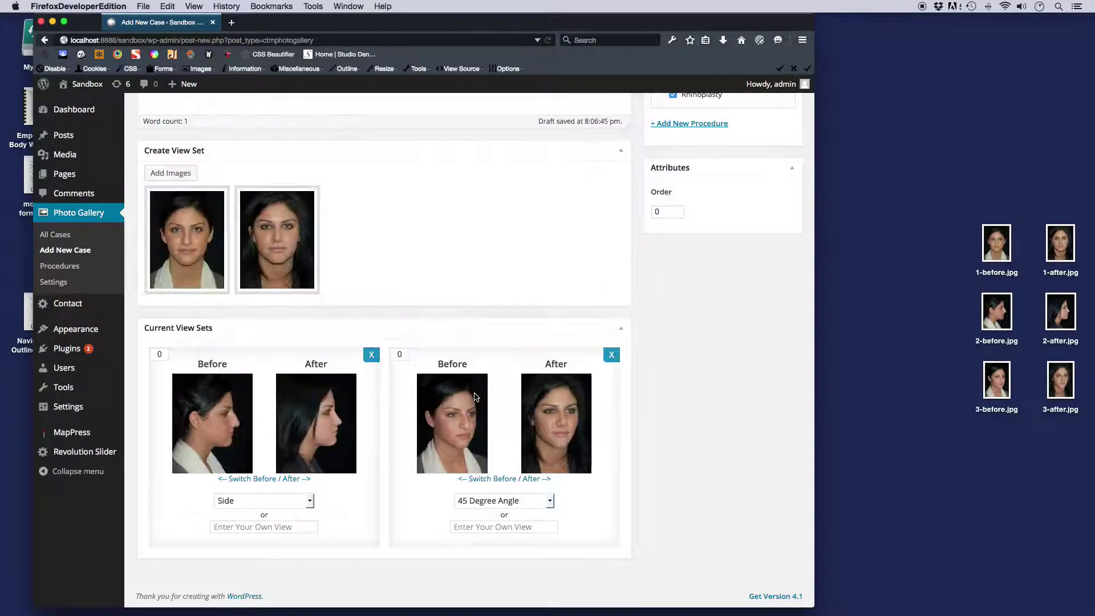
- Pair the remaining 1-before.jpg and 1-after.jpg images and add them to the case as a Front view set
scroll(256, 419, up, 2)
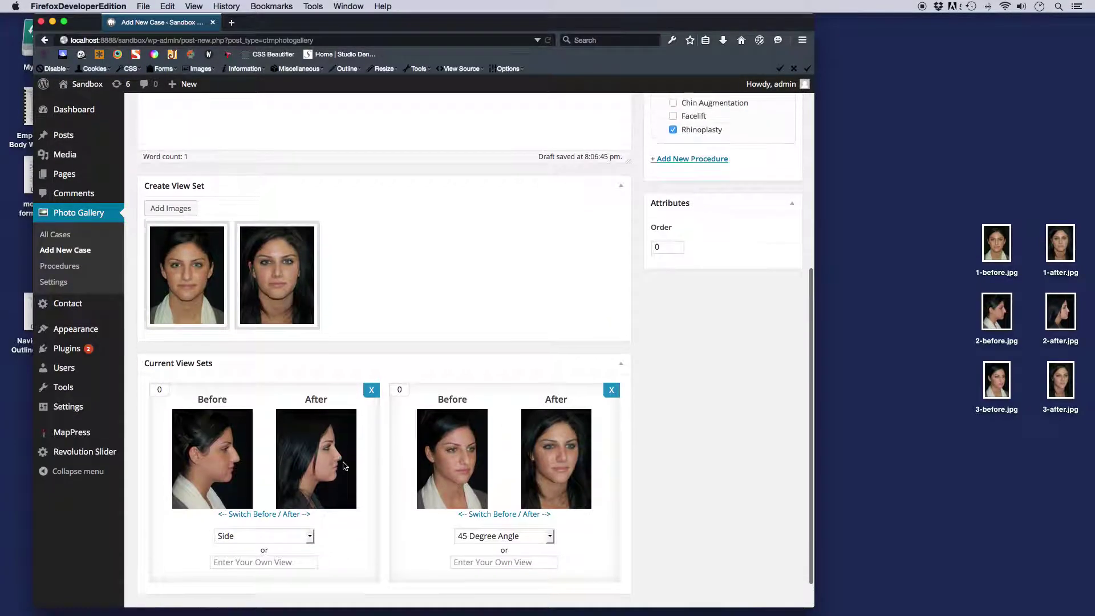
click(196, 293)
click(266, 282)
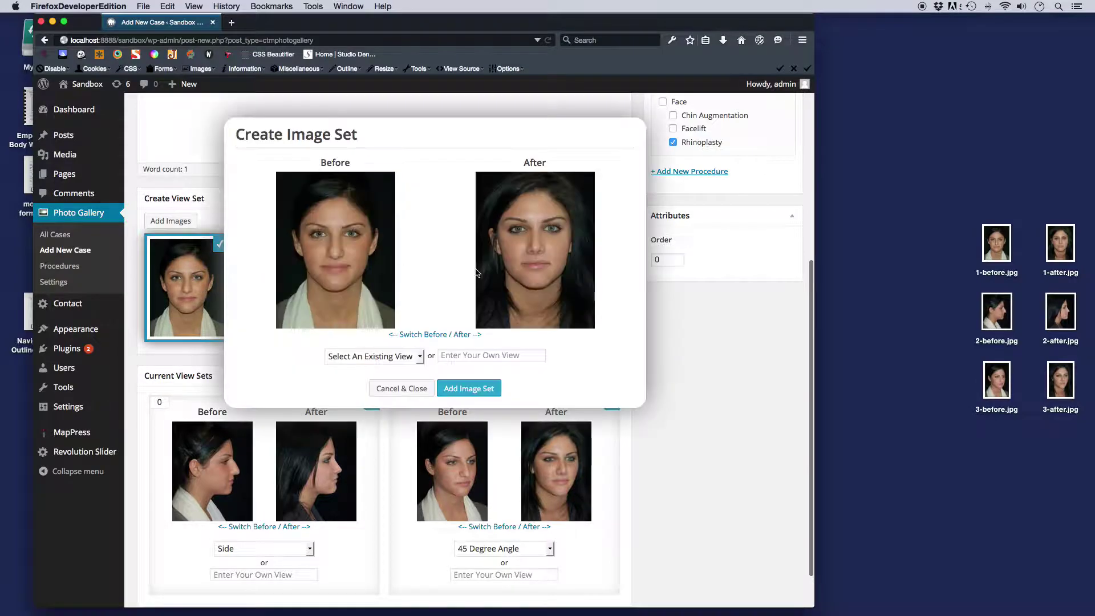
click(413, 356)
click(392, 382)
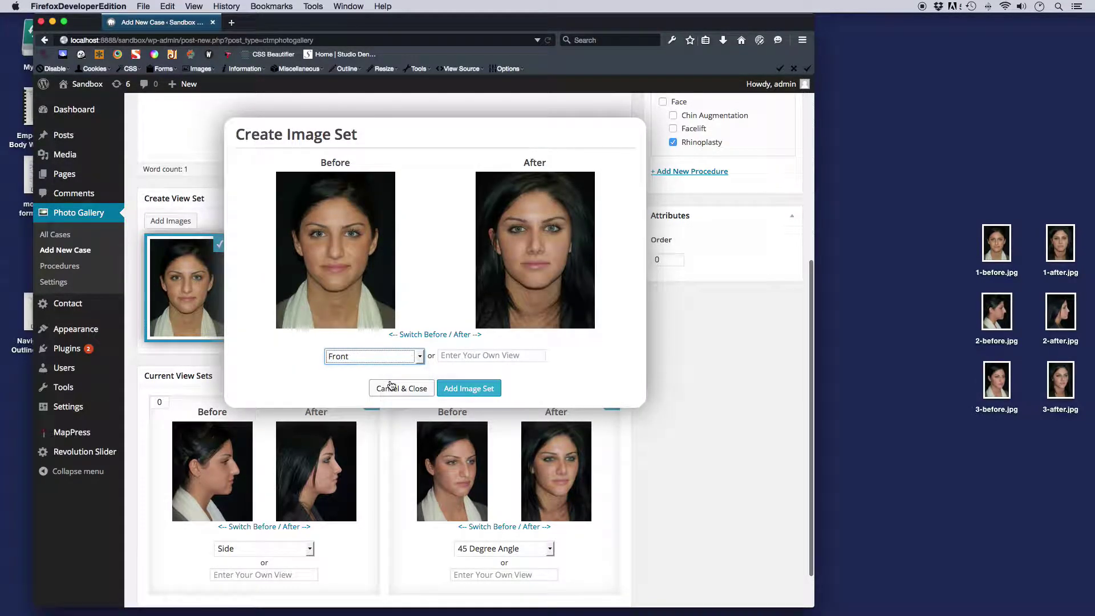
click(469, 389)
- Number the current view sets so that Front is 1, Side is 2 and 45 Degree Angle is 3
scroll(237, 339, down, 2)
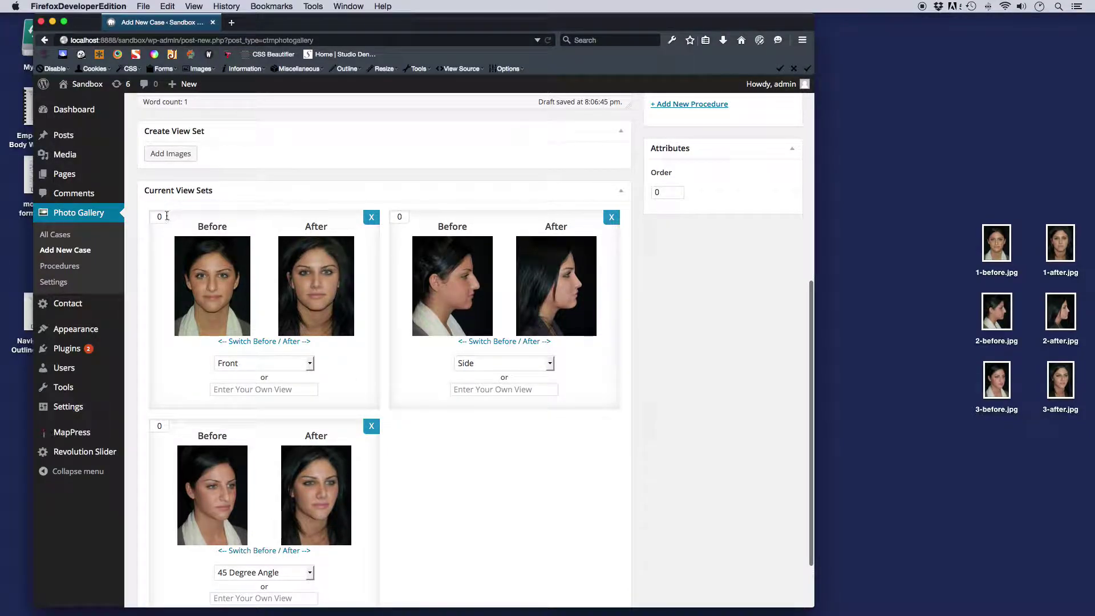
click(404, 217)
scroll(185, 436, down, 2)
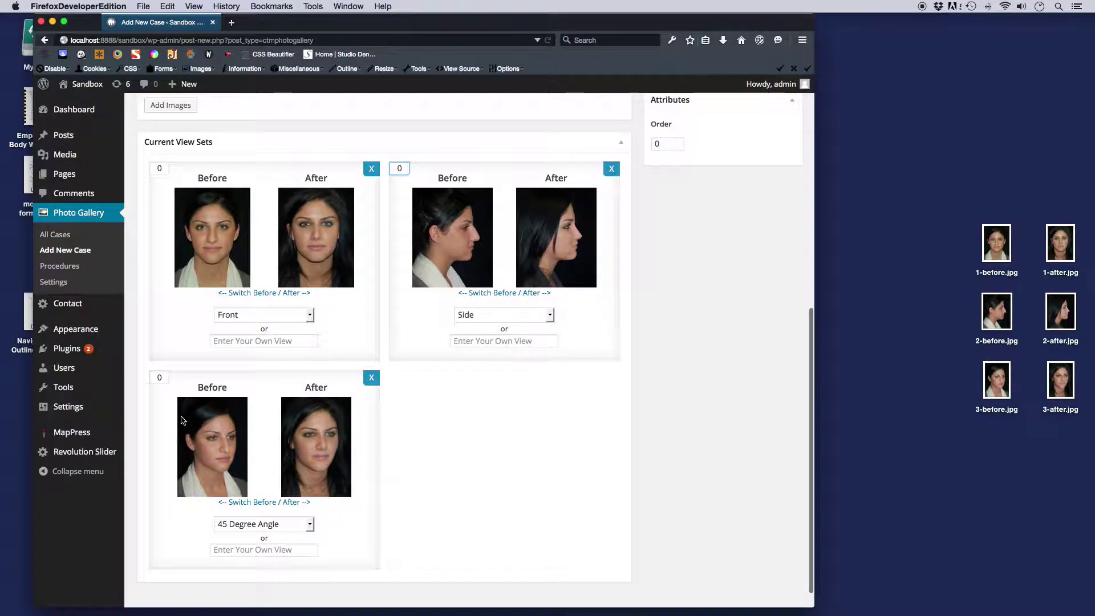
scroll(171, 382, up, 1)
scroll(192, 203, down, 1)
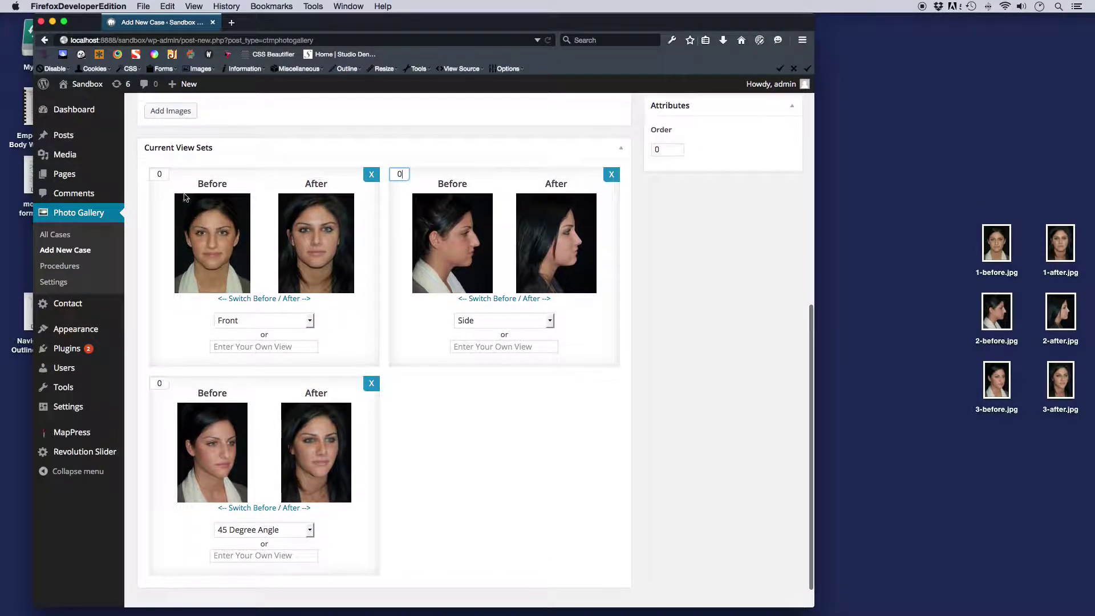
click(161, 173)
click(403, 177)
click(164, 173)
key(BackSpace)
text(1)
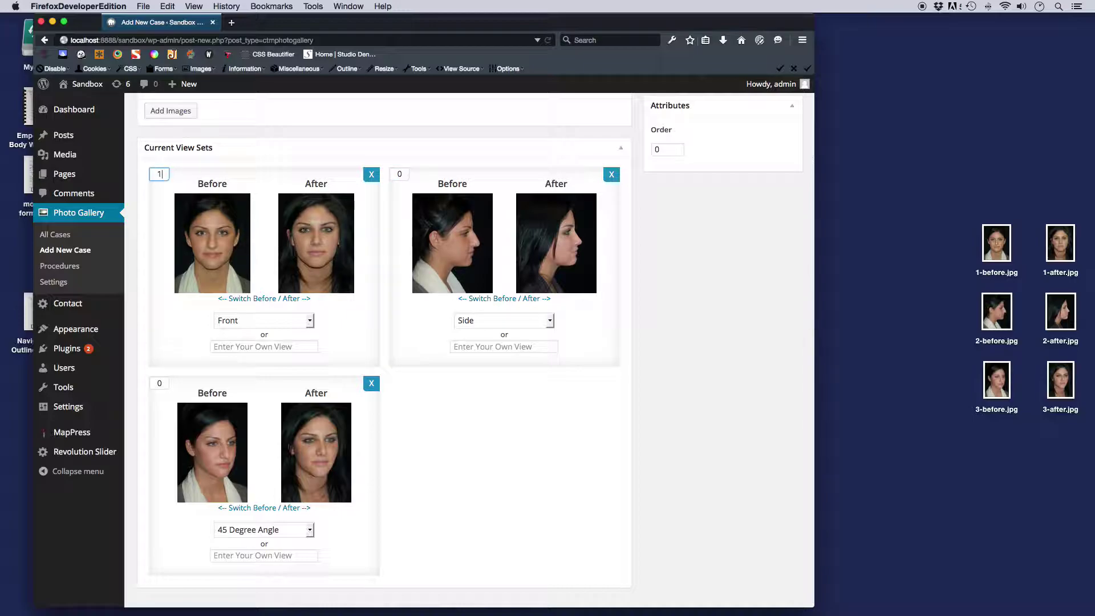
key(BackSpace)
click(402, 177)
double_click(164, 381)
text(3)
- Check the case's body text, procedure and order settings, and publish Case 2
scroll(661, 471, up, 10)
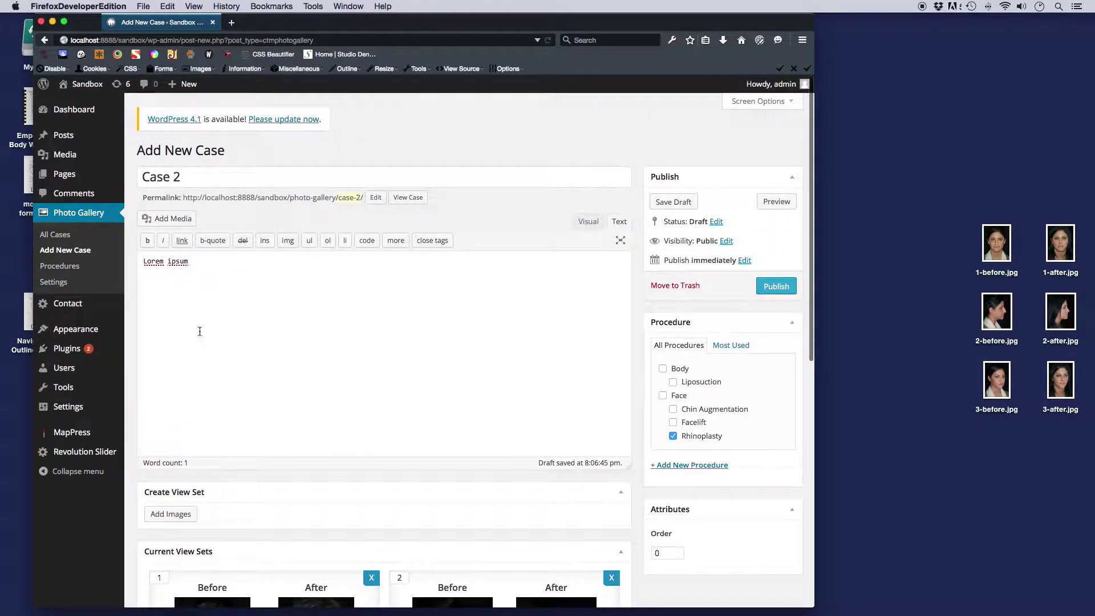
triple_click(178, 264)
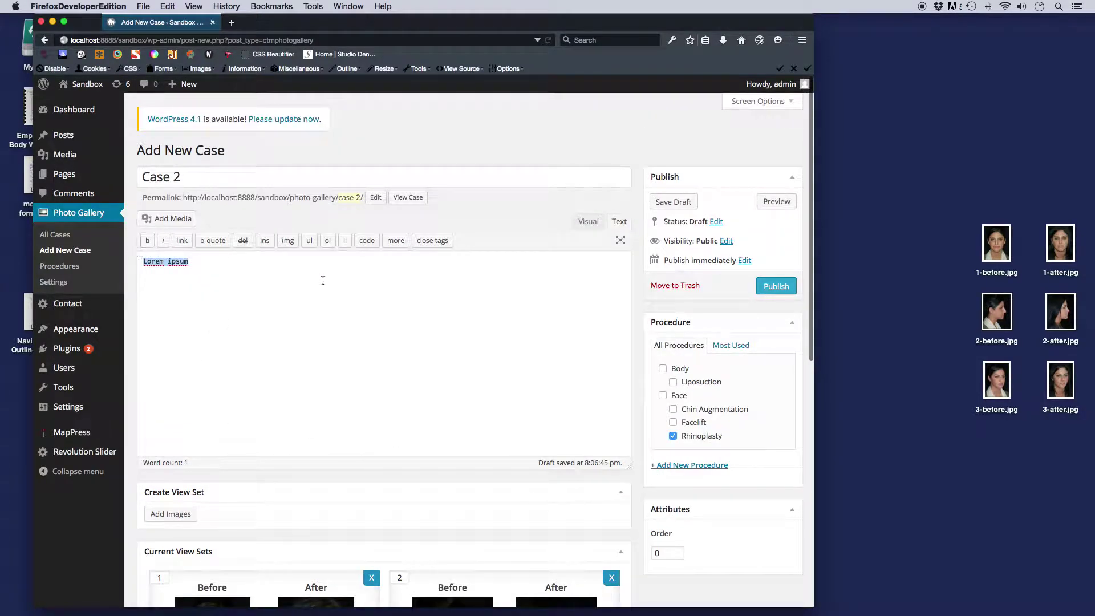
click(295, 335)
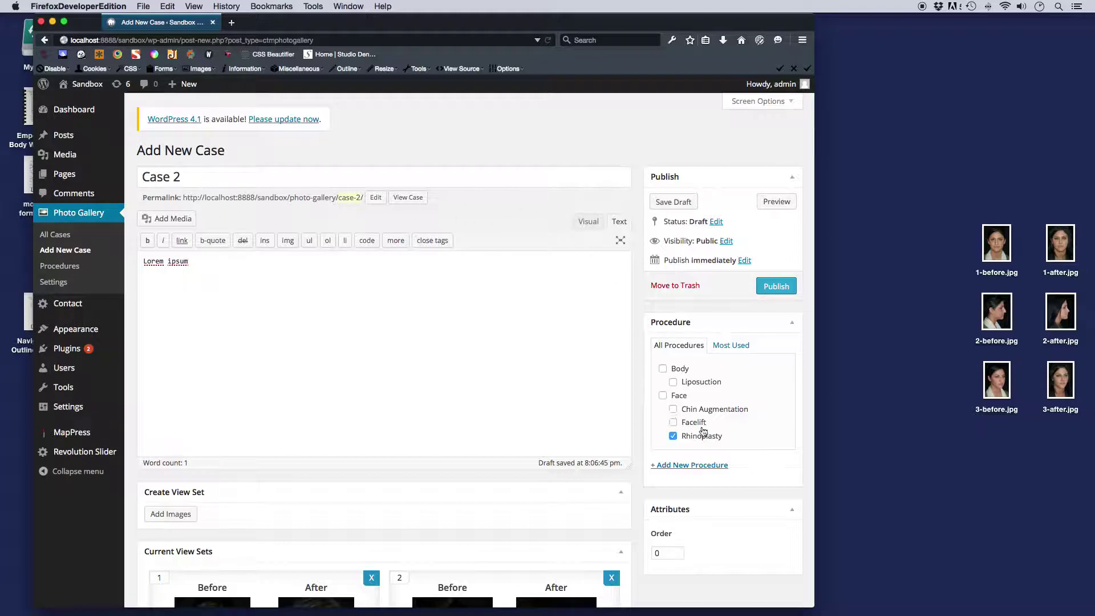
scroll(703, 431, down, 1)
scroll(698, 411, down, 5)
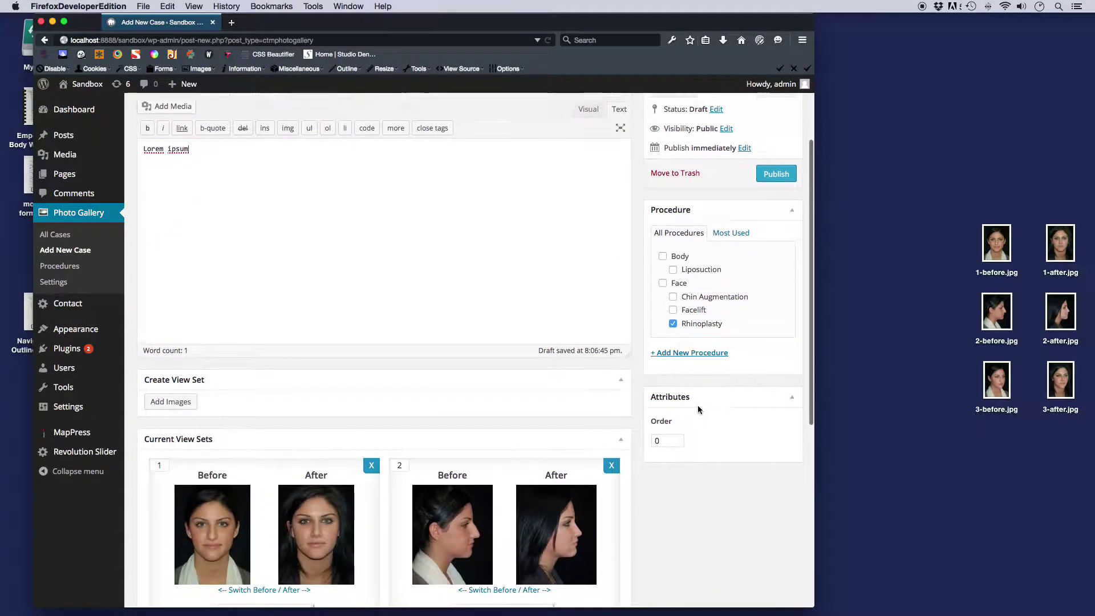
scroll(690, 420, up, 3)
scroll(689, 421, up, 4)
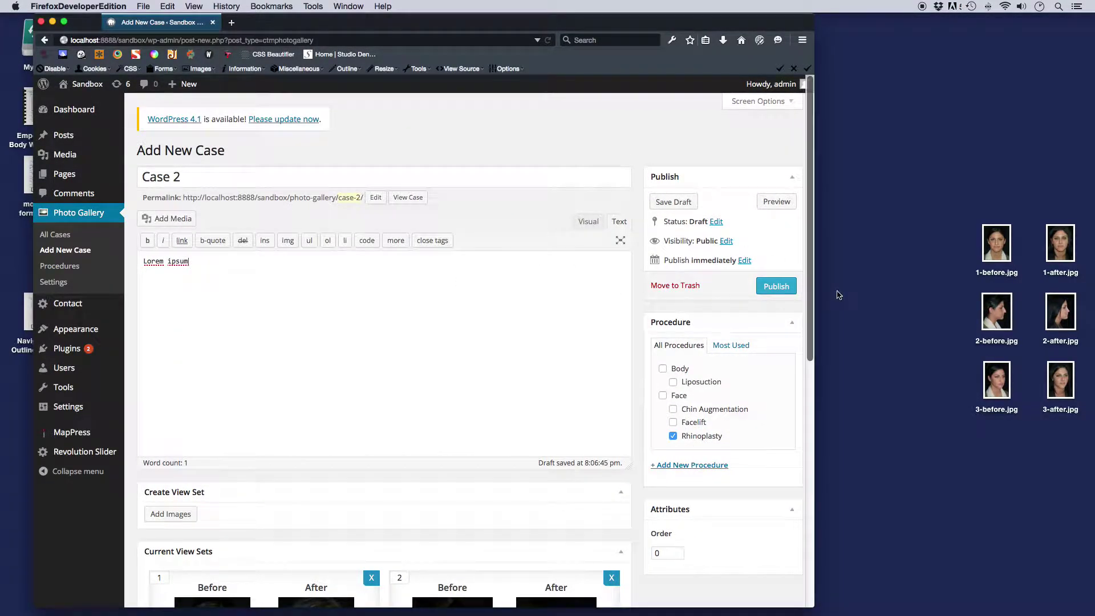
click(778, 289)
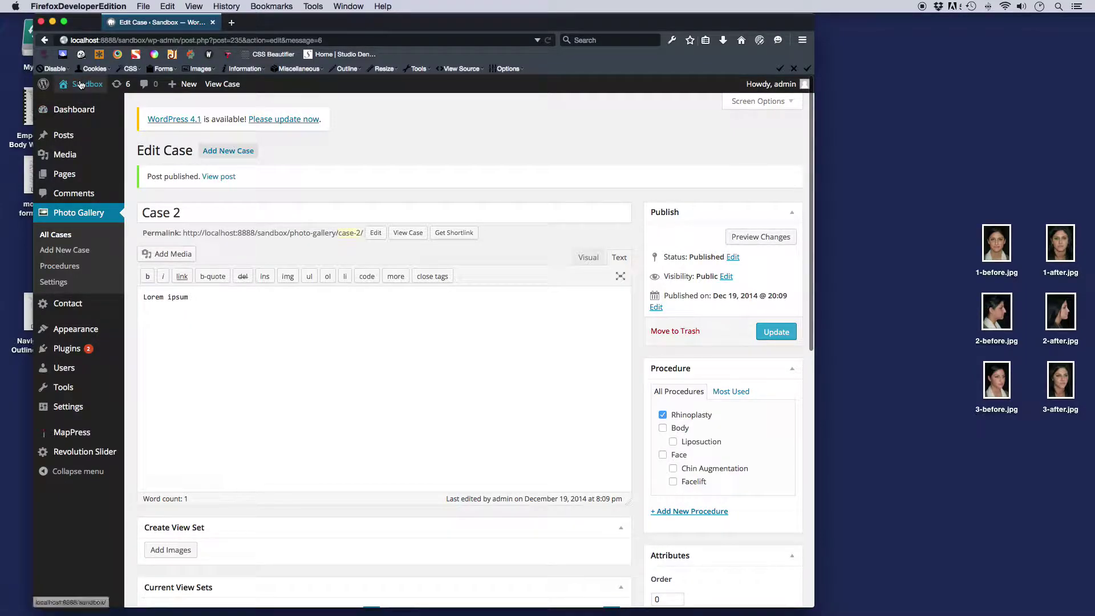
- Open the live Sandbox site in a new tab and go to the Rhinoplasty procedure under Face in its Photo Gallery
middle_click(274, 53)
click(279, 21)
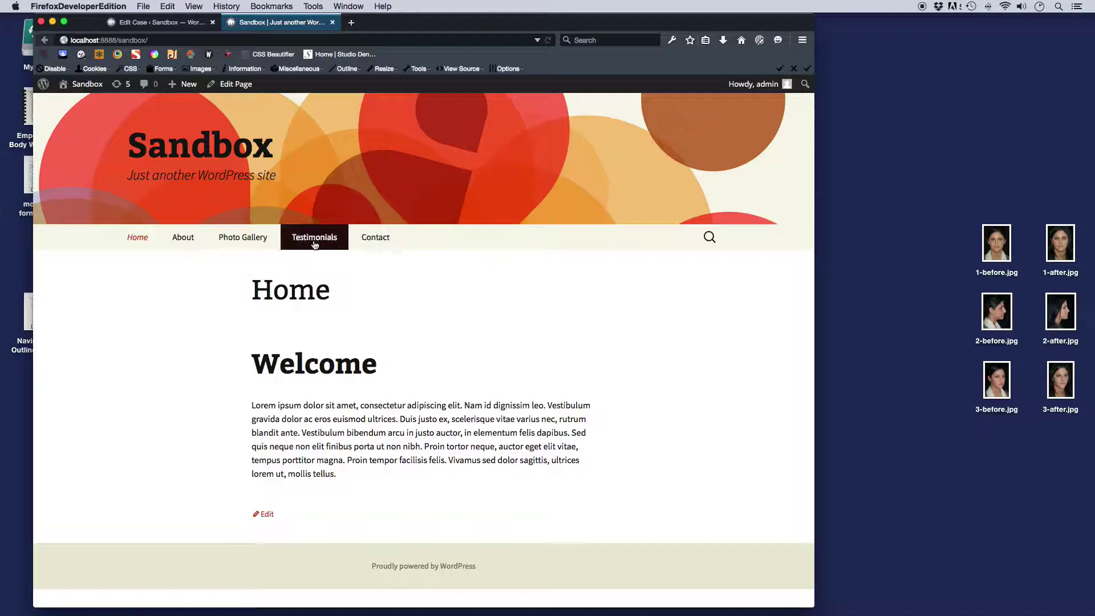
click(239, 239)
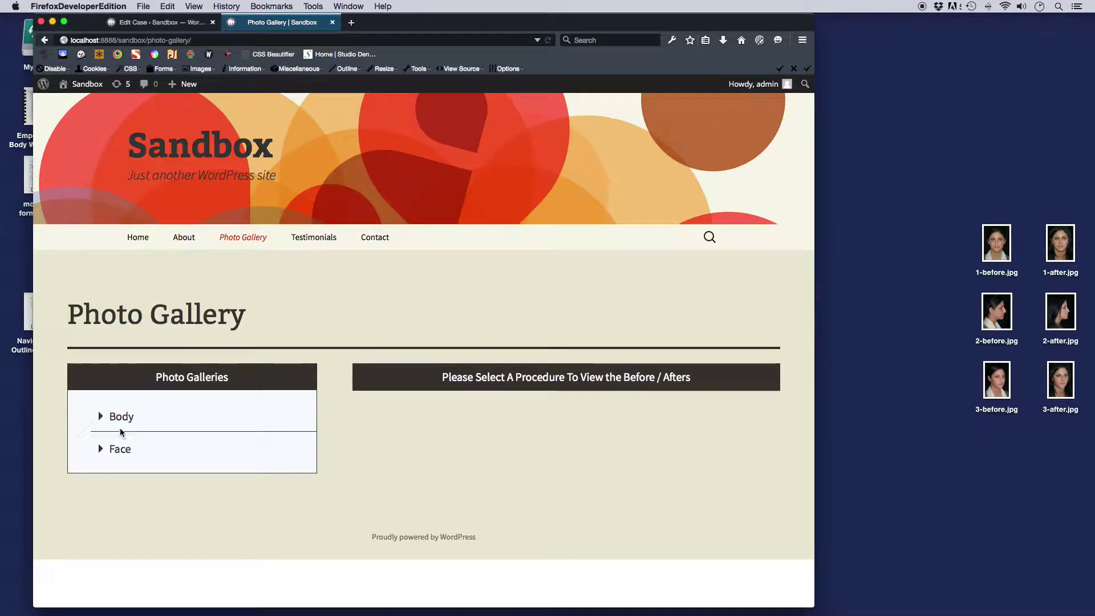
click(106, 417)
click(114, 448)
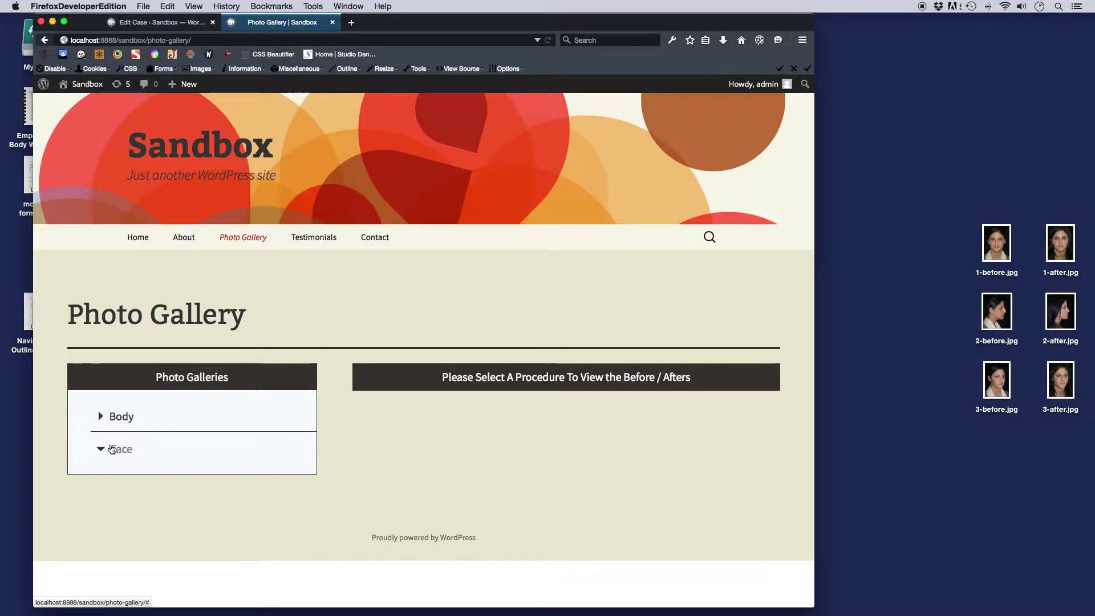
click(201, 474)
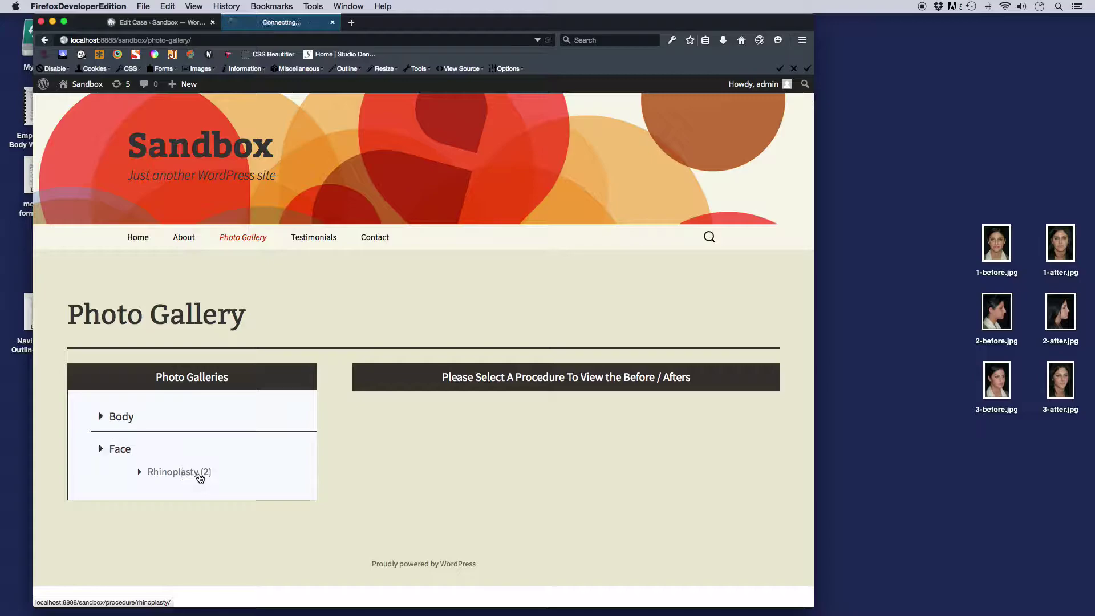
- Open Case 2 from the Rhinoplasty listing and examine its procedure text and before and after views
scroll(355, 477, down, 5)
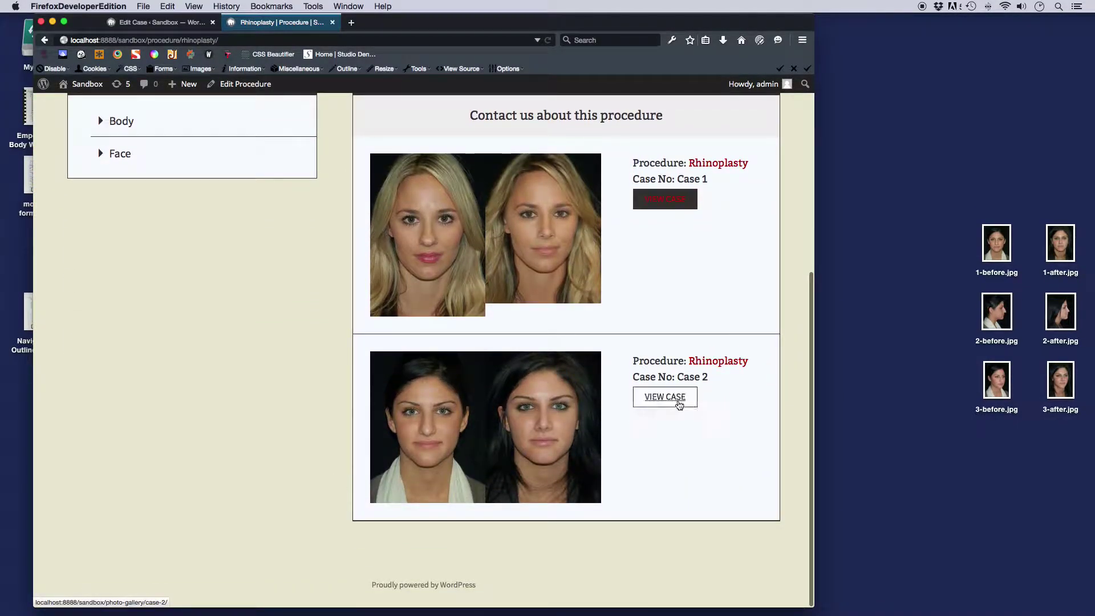
click(675, 396)
scroll(675, 395, down, 5)
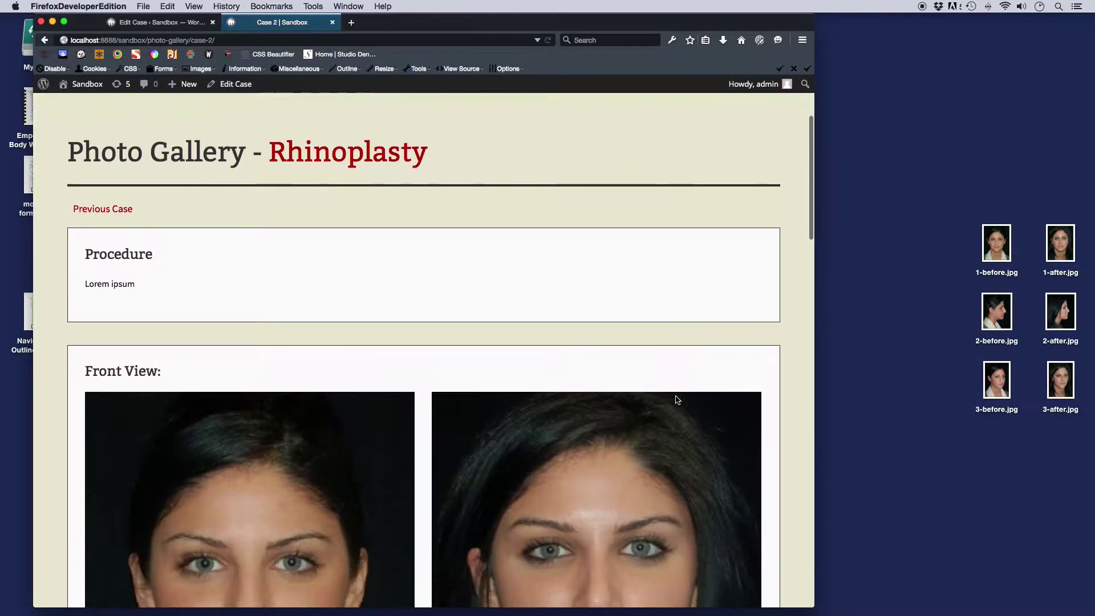
- Examine Case 2's Lorem ipsum procedure text and the order of its Front, Side and 45 Degree Angle view sets
drag(137, 240, 81, 246)
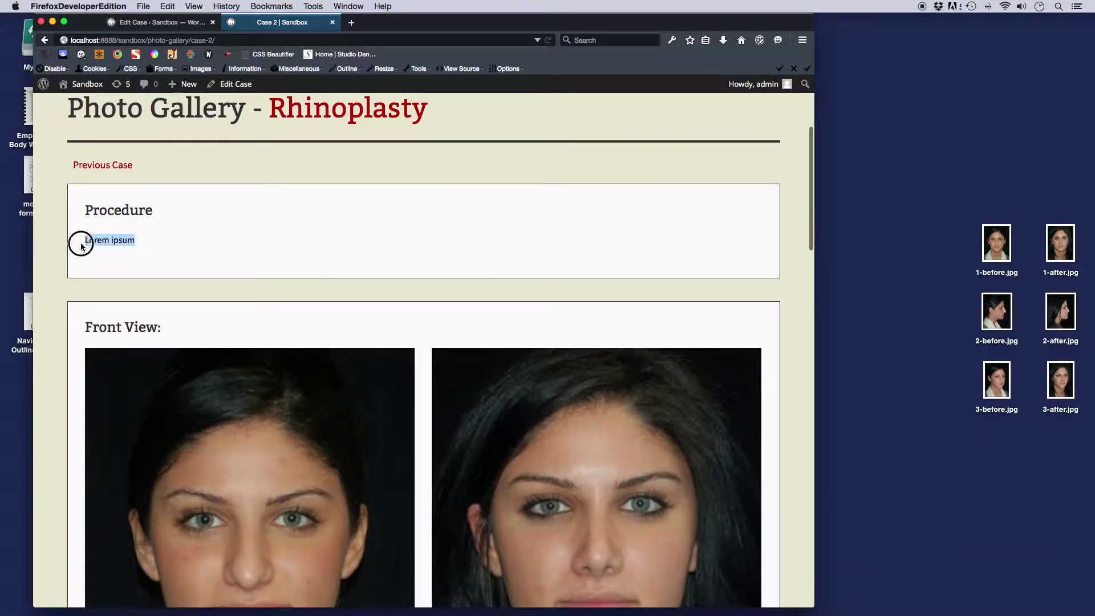
click(128, 249)
scroll(198, 260, down, 5)
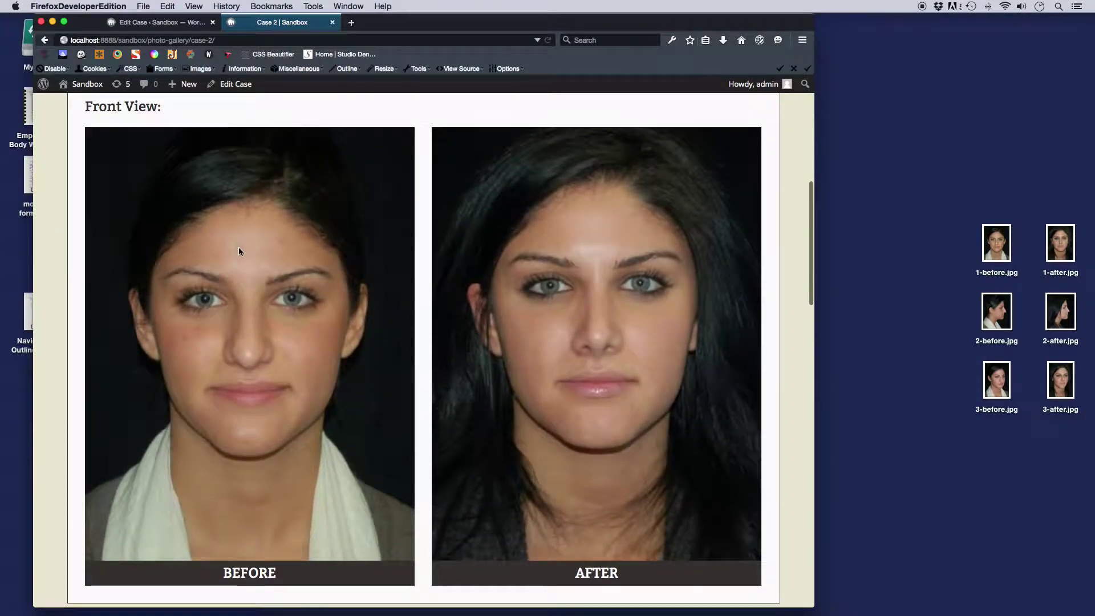
scroll(238, 249, down, 13)
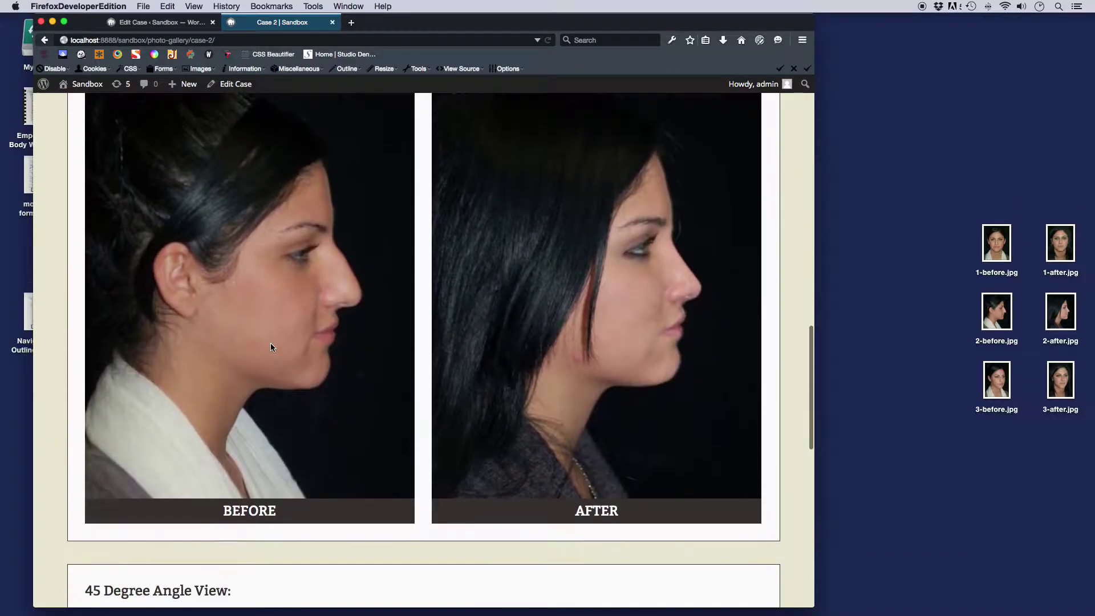
scroll(271, 345, down, 11)
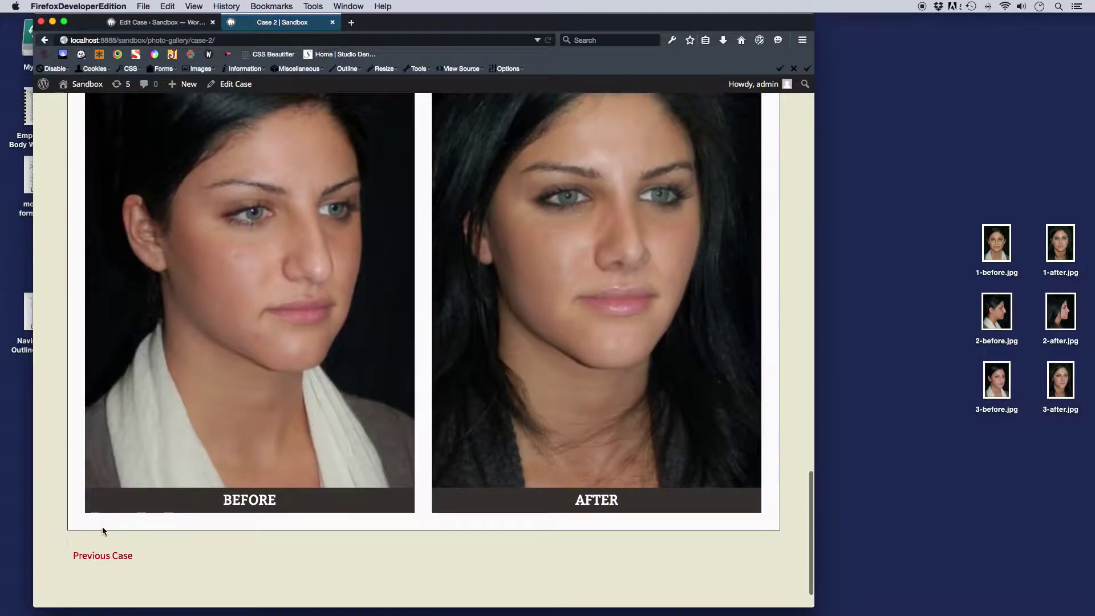
scroll(269, 516, up, 20)
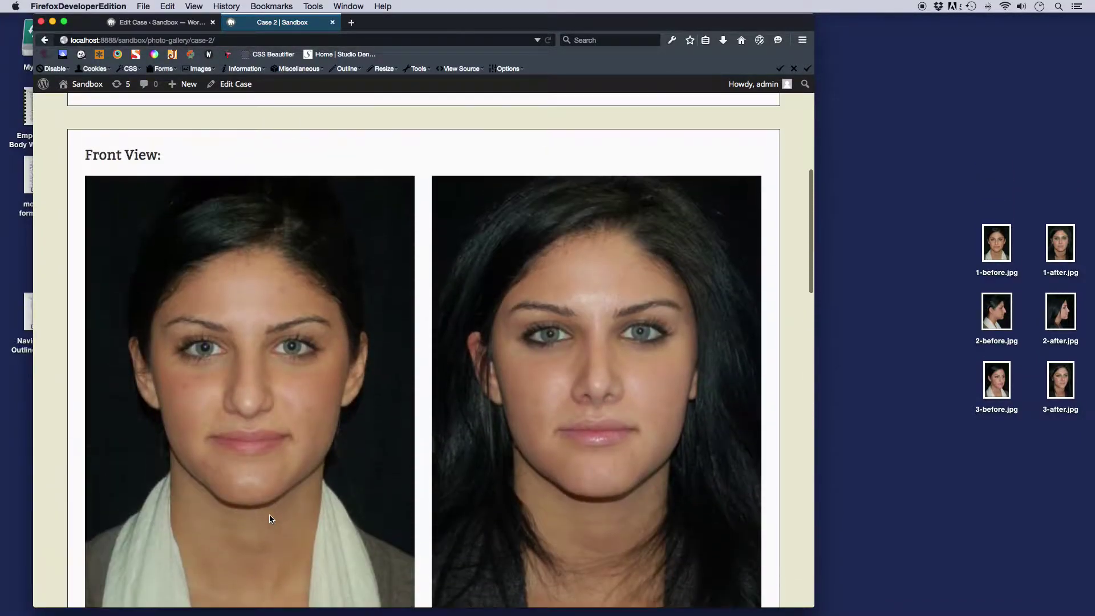
scroll(484, 305, down, 3)
scroll(355, 247, down, 20)
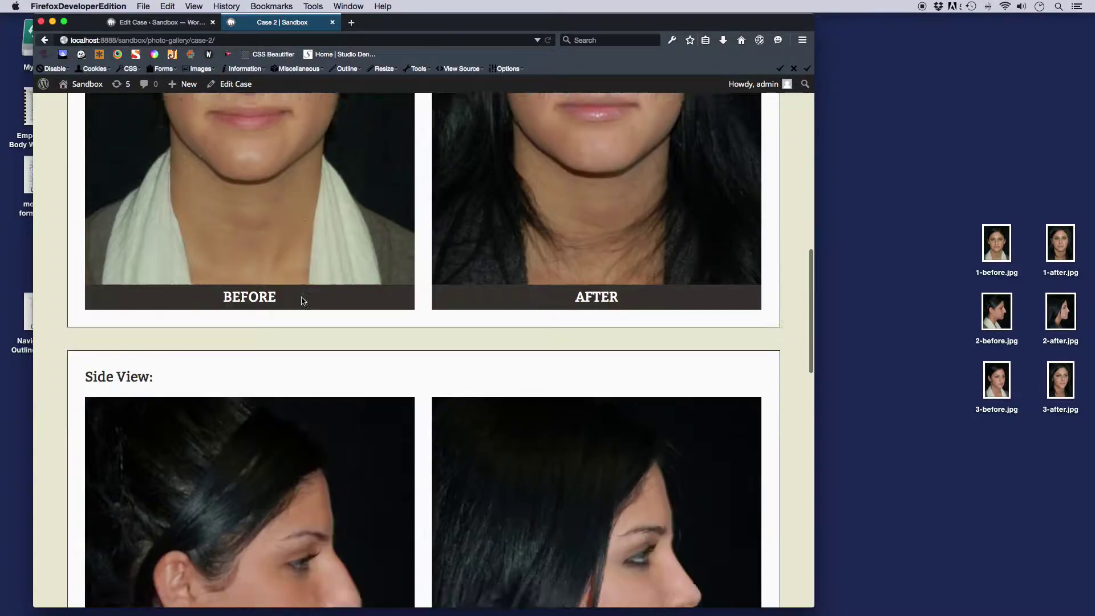
scroll(442, 404, down, 3)
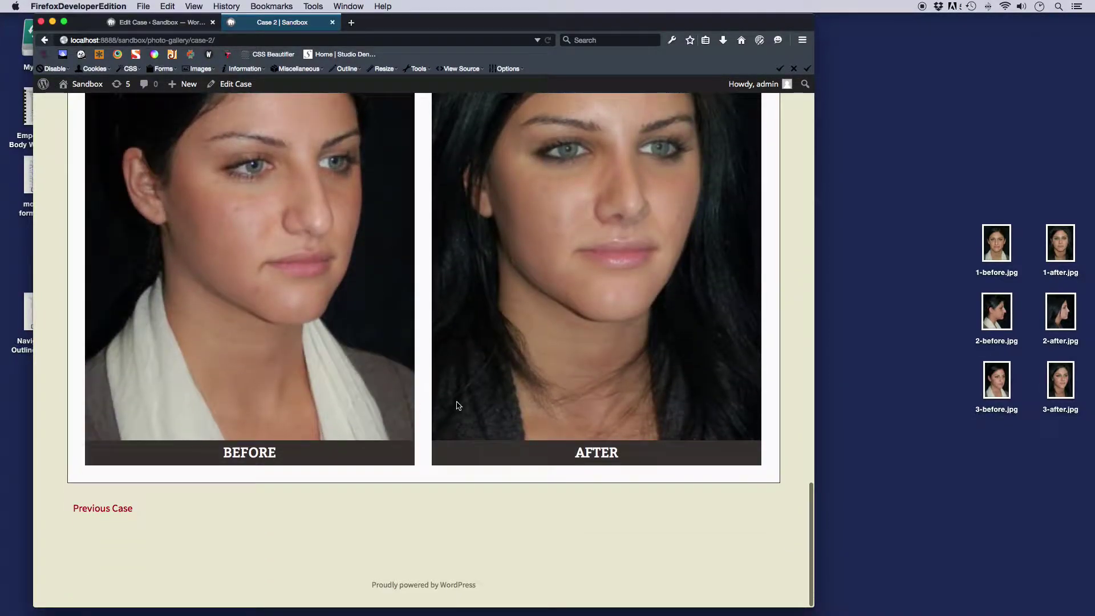
scroll(391, 391, up, 20)
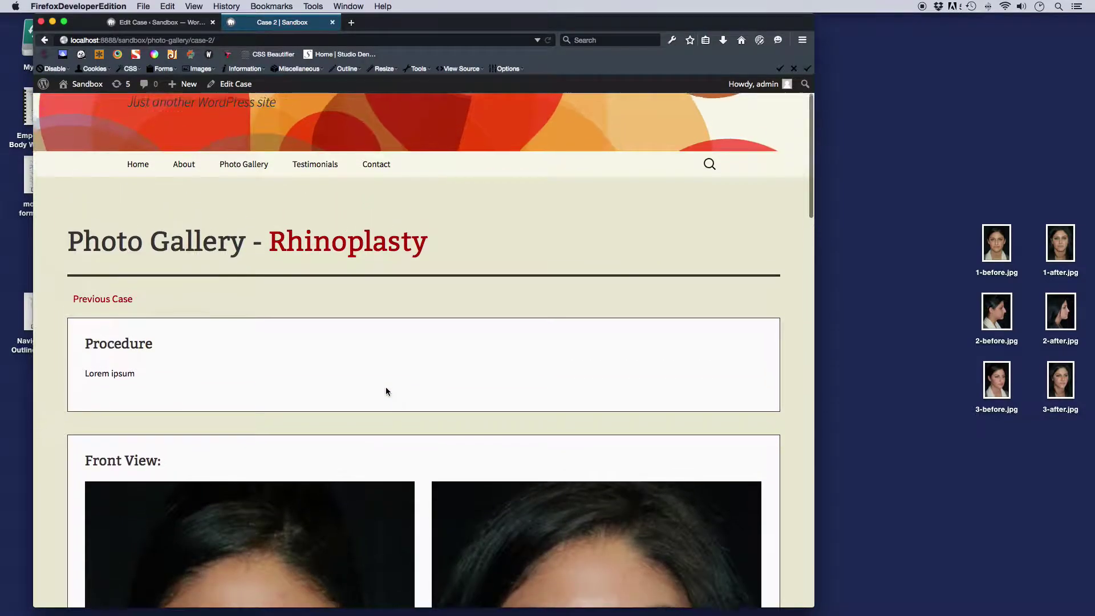
scroll(386, 388, down, 18)
scroll(230, 393, down, 8)
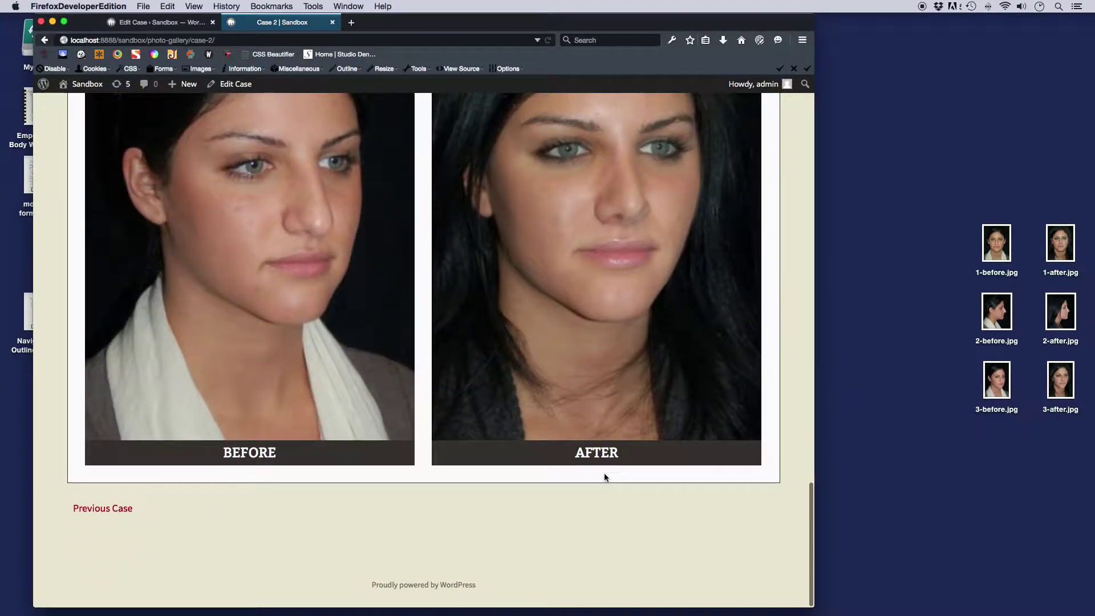
scroll(606, 476, up, 10)
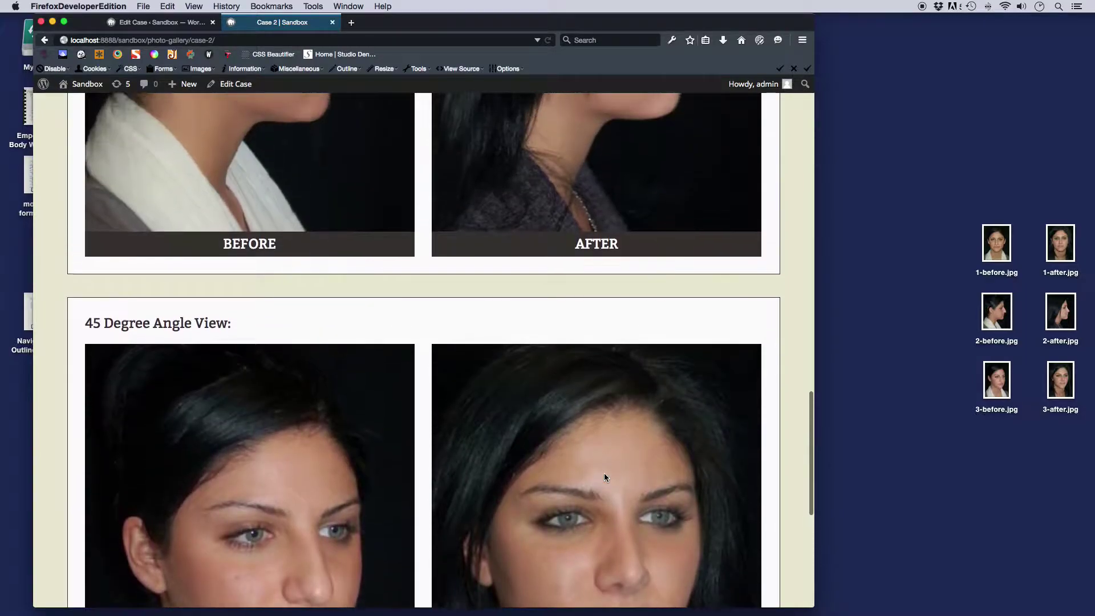
- Compare the before and after photos in Case 2's Front View and Side View, including their headings and captions
scroll(553, 467, up, 1)
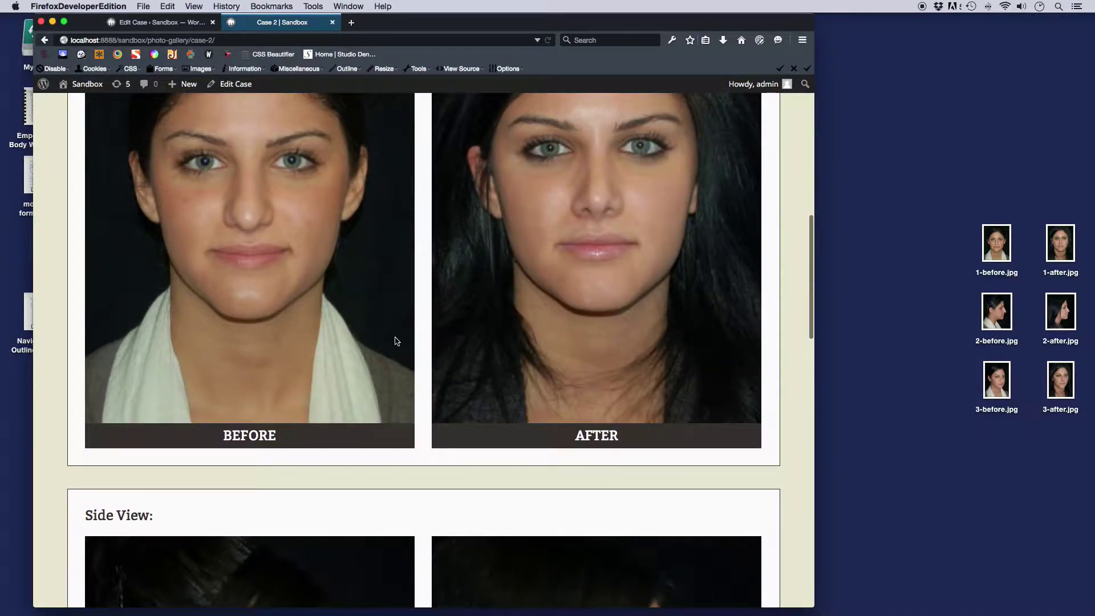
scroll(388, 341, up, 5)
scroll(709, 329, down, 8)
scroll(624, 281, up, 5)
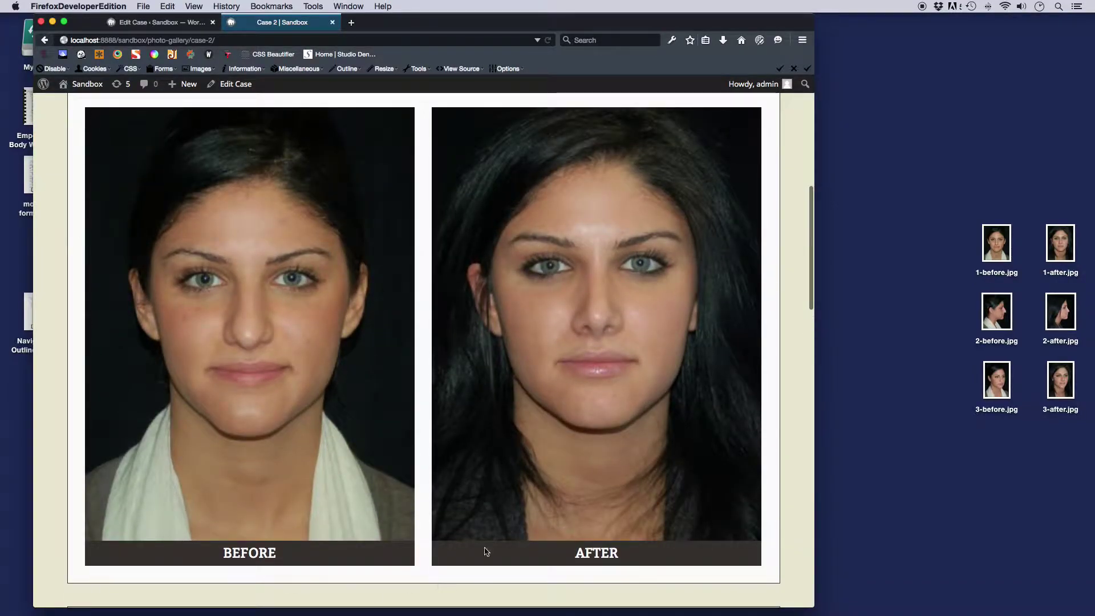
scroll(265, 298, up, 2)
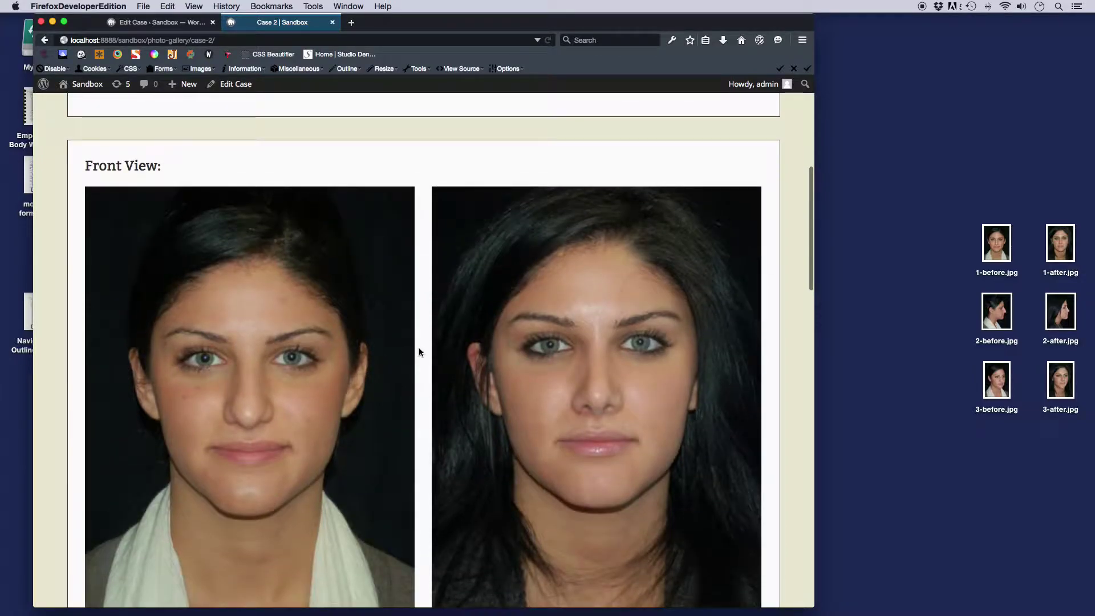
scroll(316, 313, down, 2)
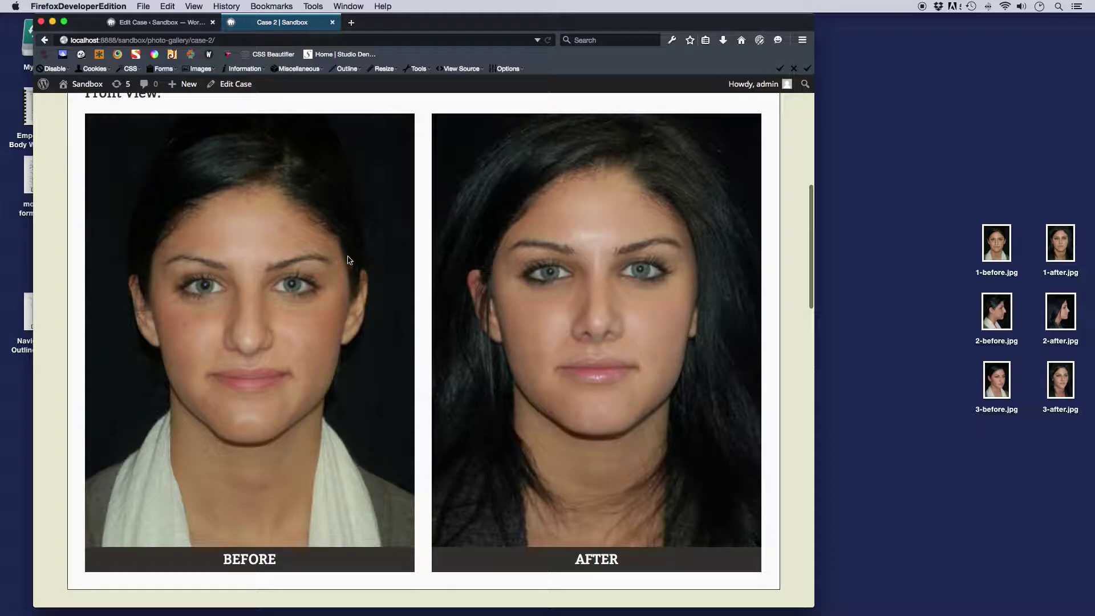
scroll(303, 252, up, 2)
scroll(94, 217, down, 4)
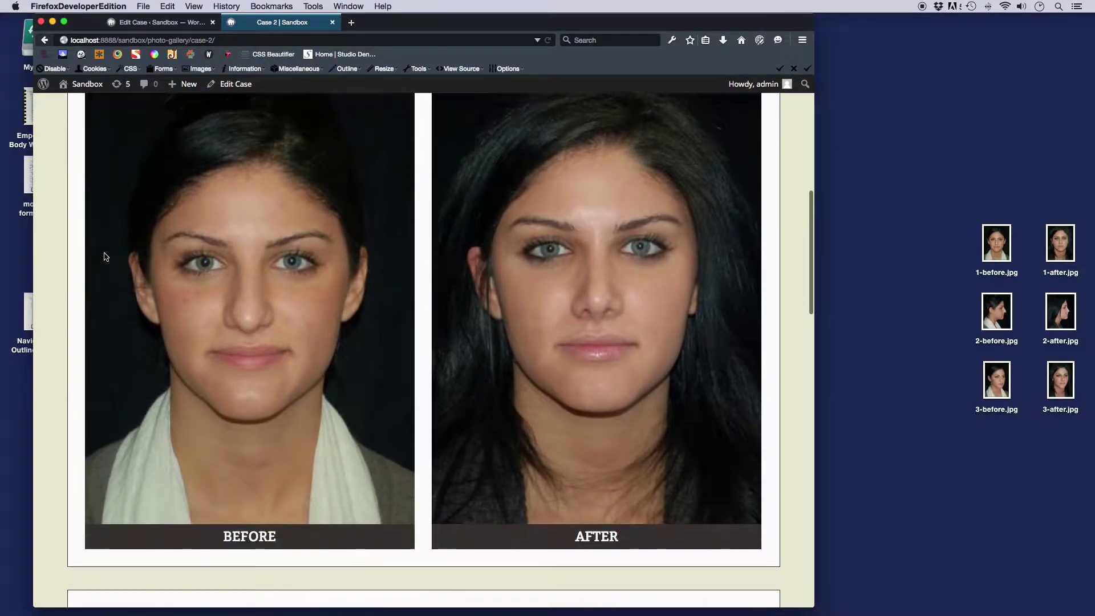
scroll(397, 541, up, 3)
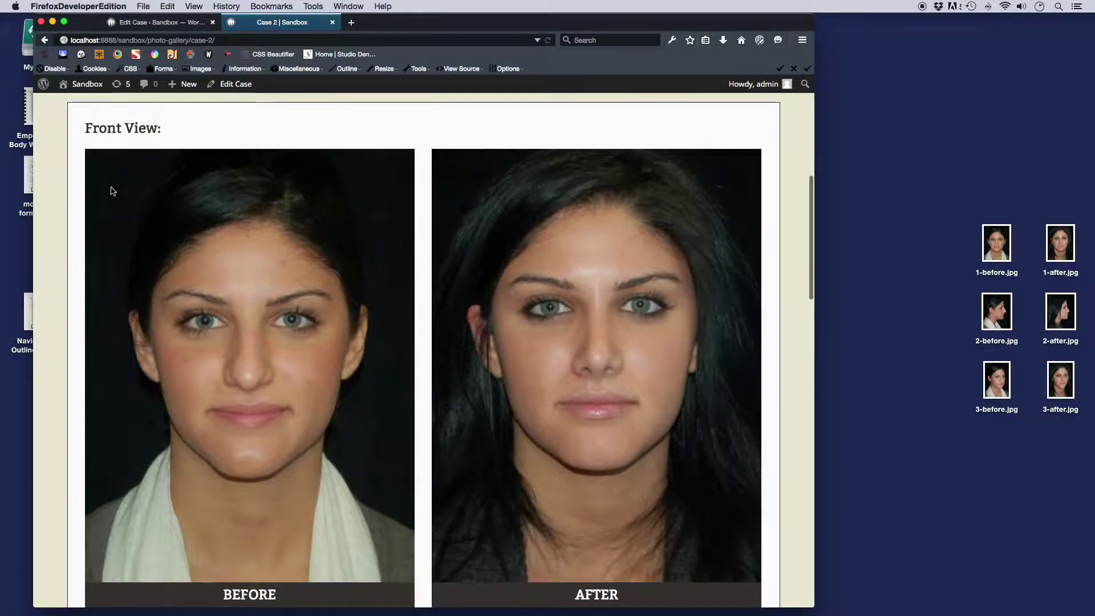
scroll(112, 190, down, 6)
scroll(113, 190, down, 10)
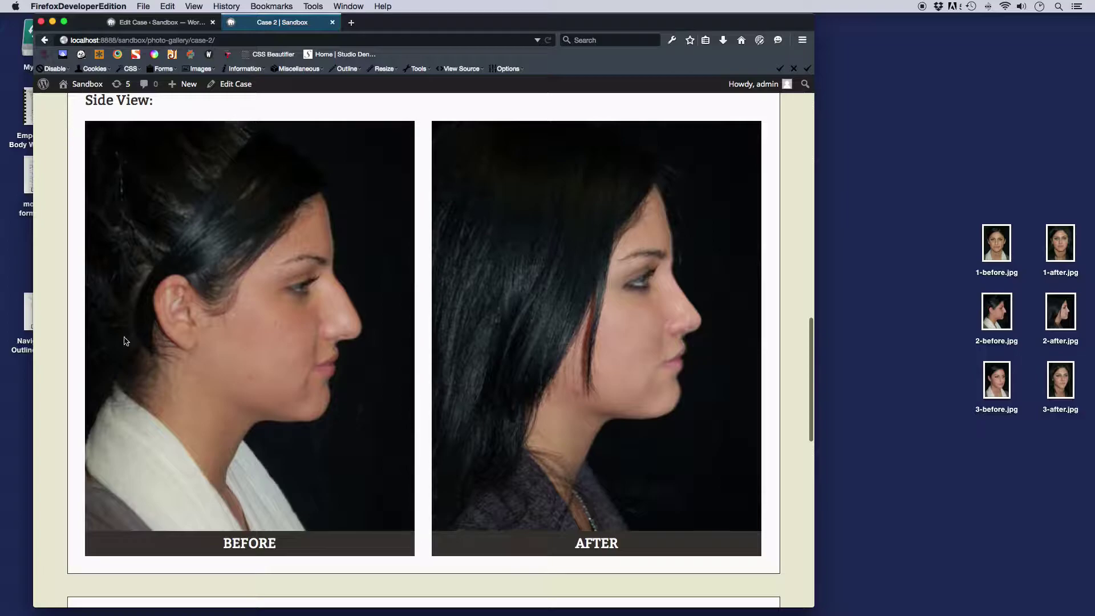
scroll(366, 368, up, 20)
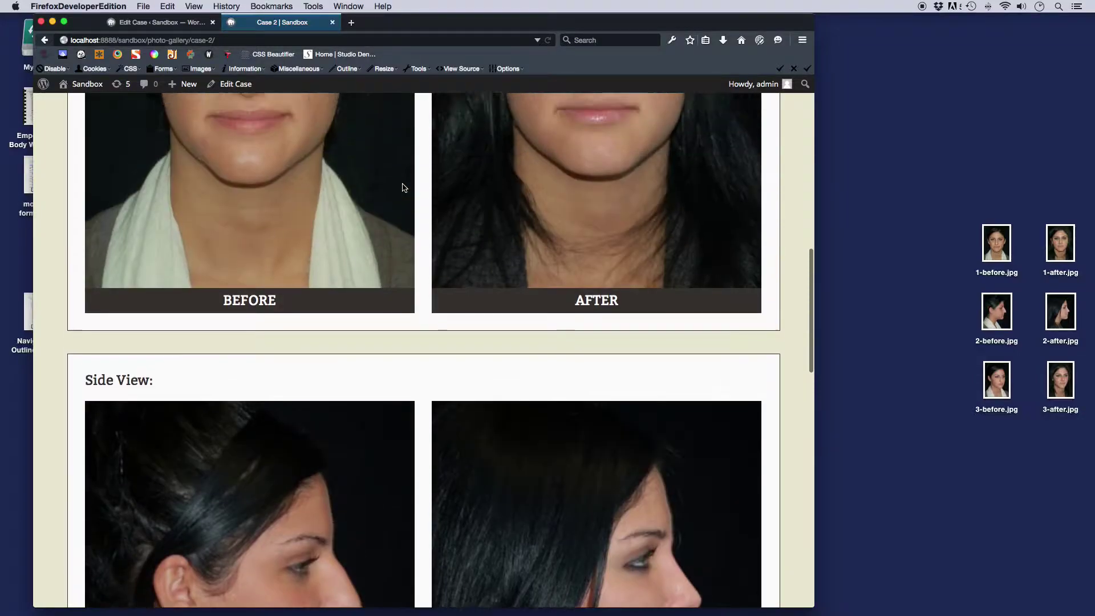
- Return to the Rhinoplasty listing, open Case 1 and examine its Front and Side before and after views
click(44, 40)
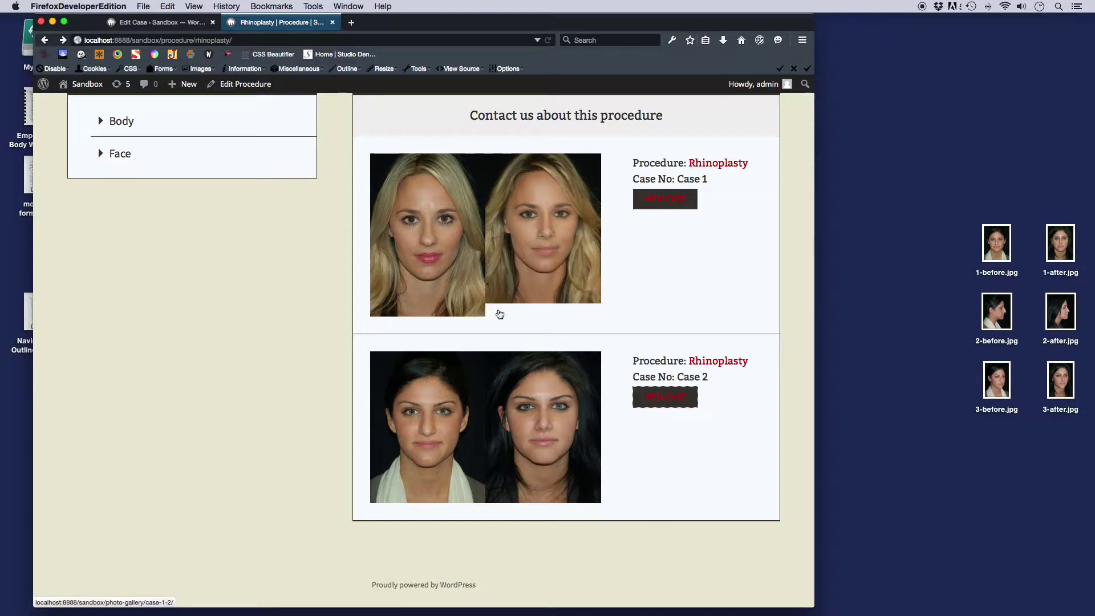
click(667, 201)
scroll(431, 385, down, 10)
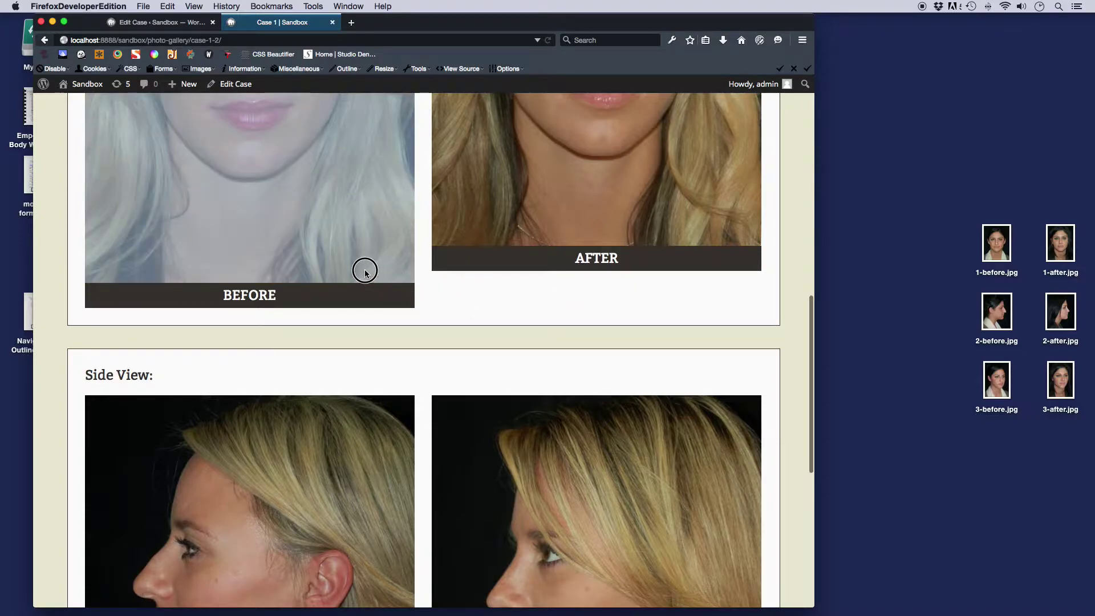
scroll(426, 286, down, 5)
scroll(433, 292, down, 3)
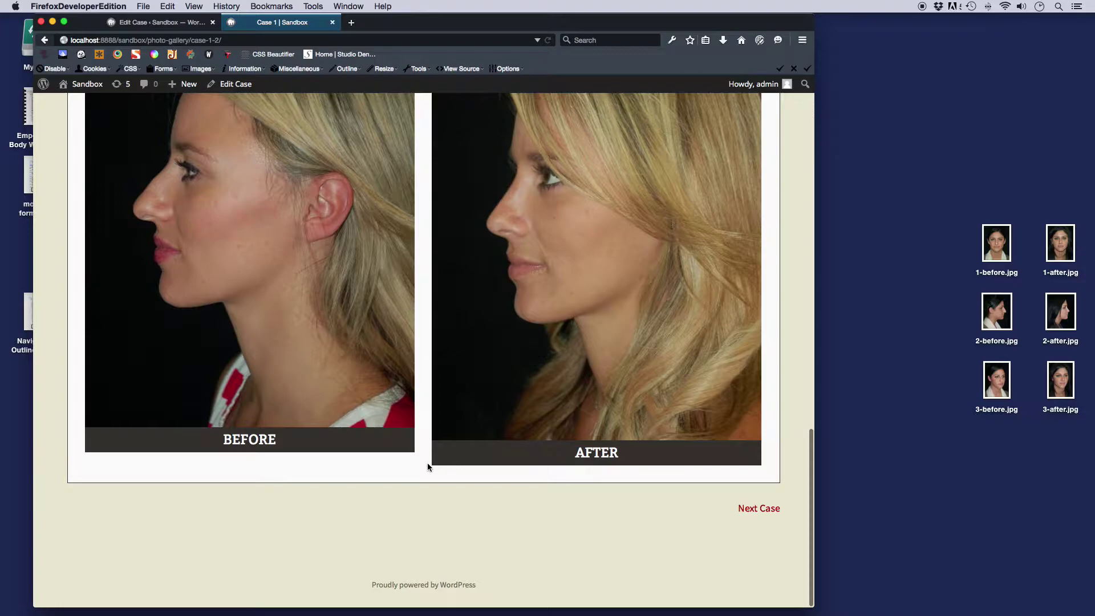
scroll(428, 465, up, 9)
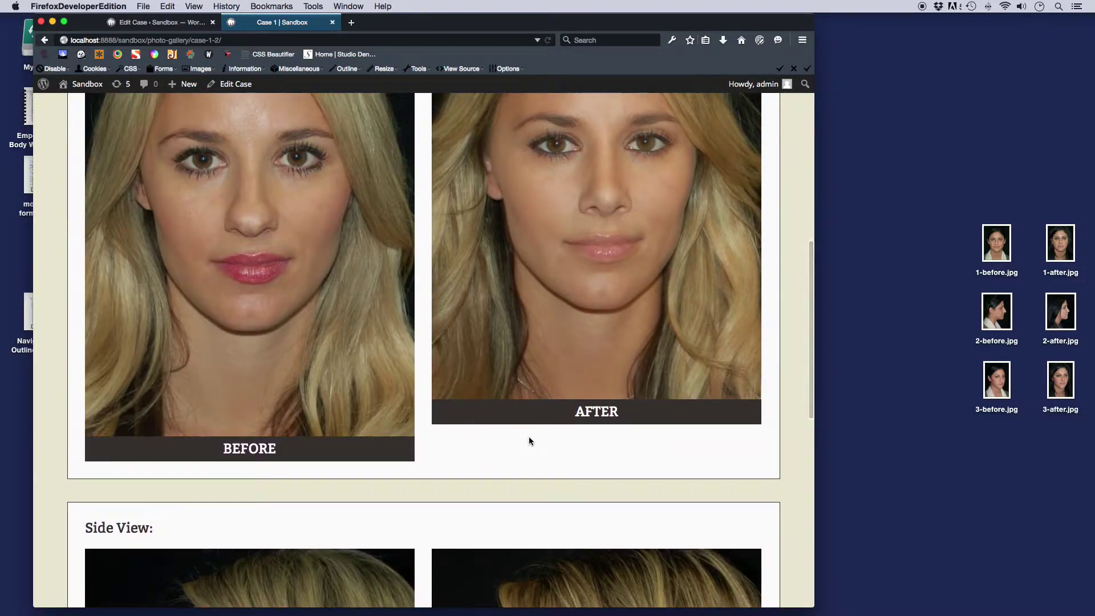
scroll(571, 370, up, 7)
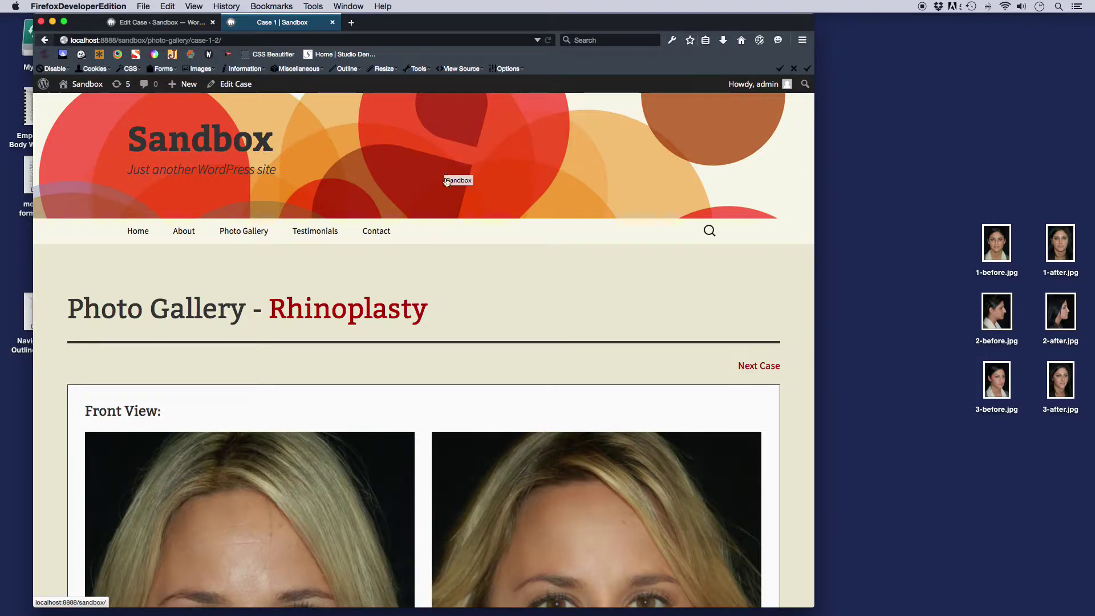
- Go to the site's admin area and filter the Photo Gallery case list by the Rhinoplasty procedure
click(73, 85)
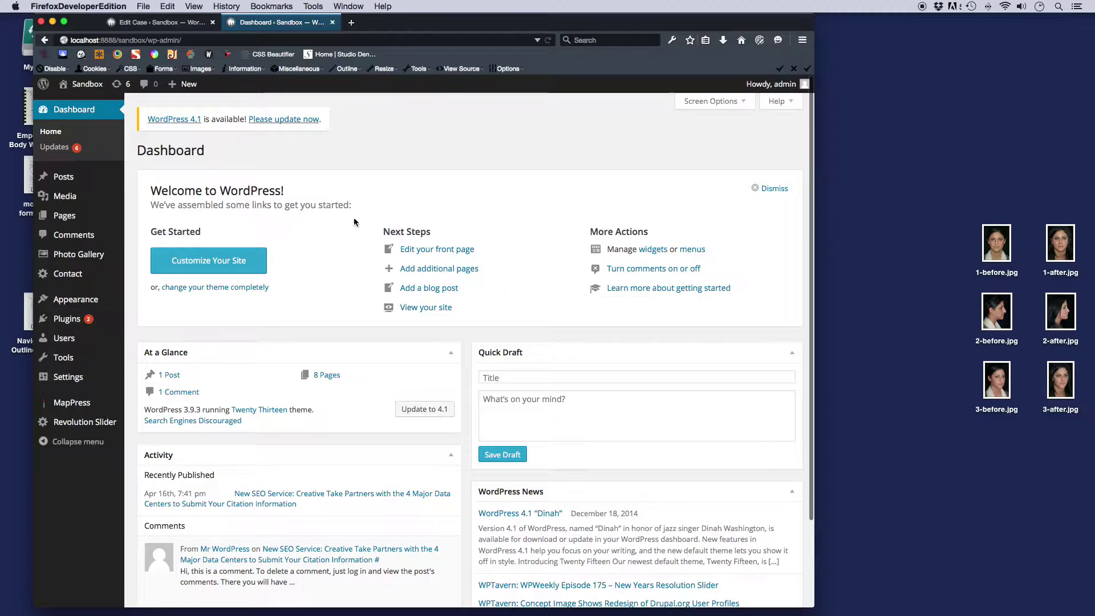
click(79, 255)
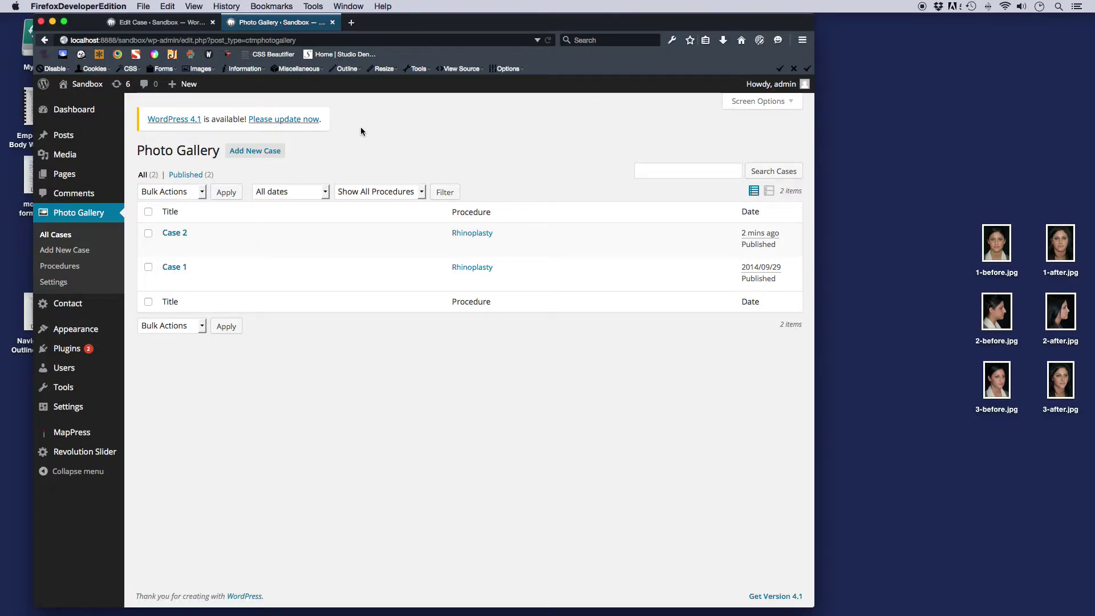
click(421, 194)
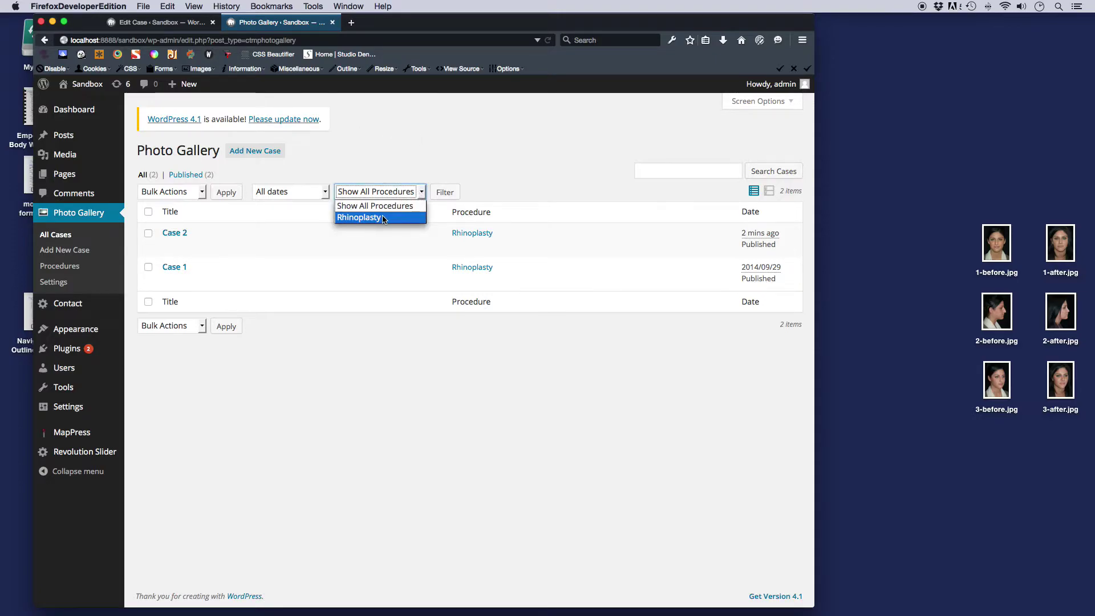
click(413, 153)
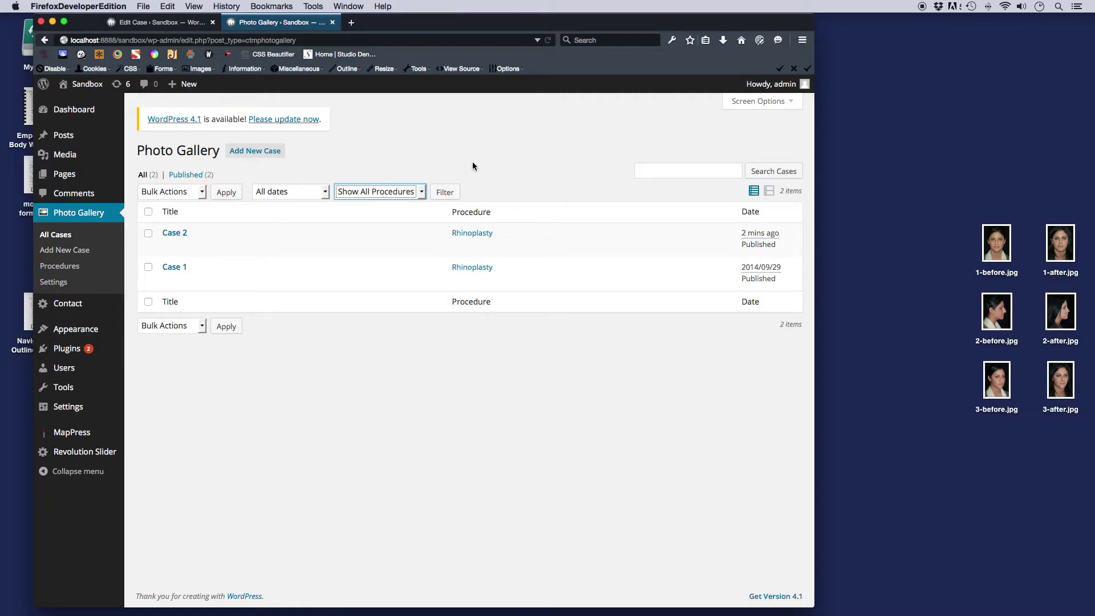
click(421, 193)
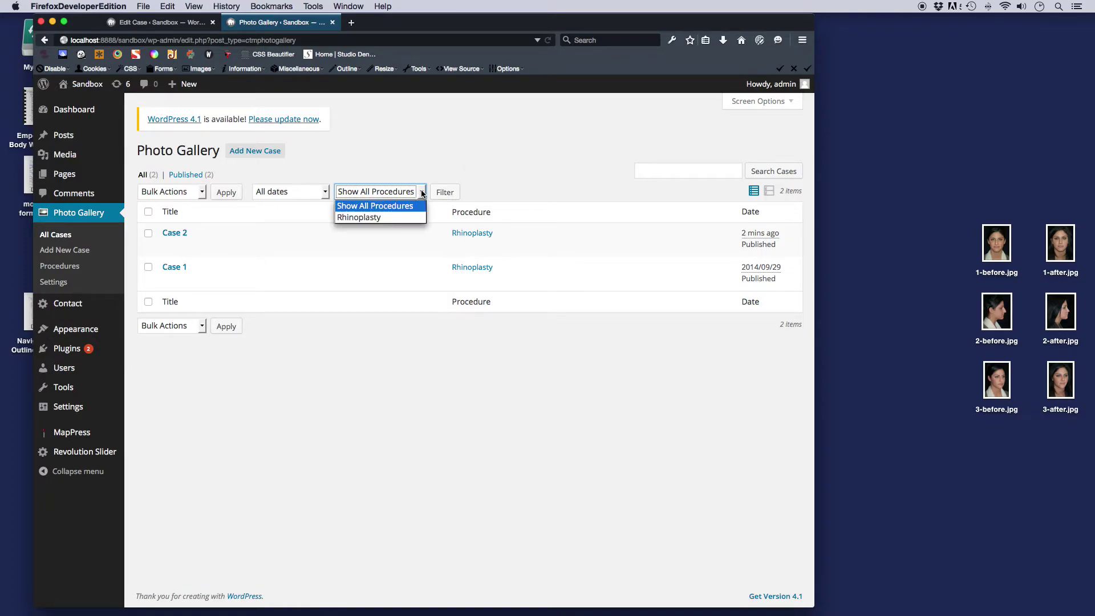
click(408, 216)
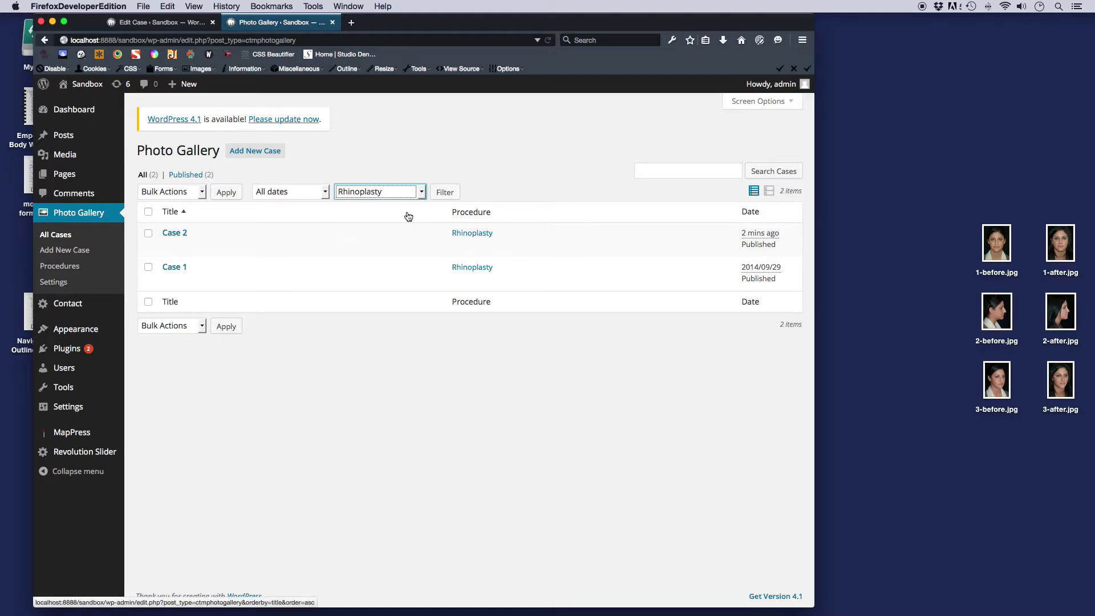
click(444, 193)
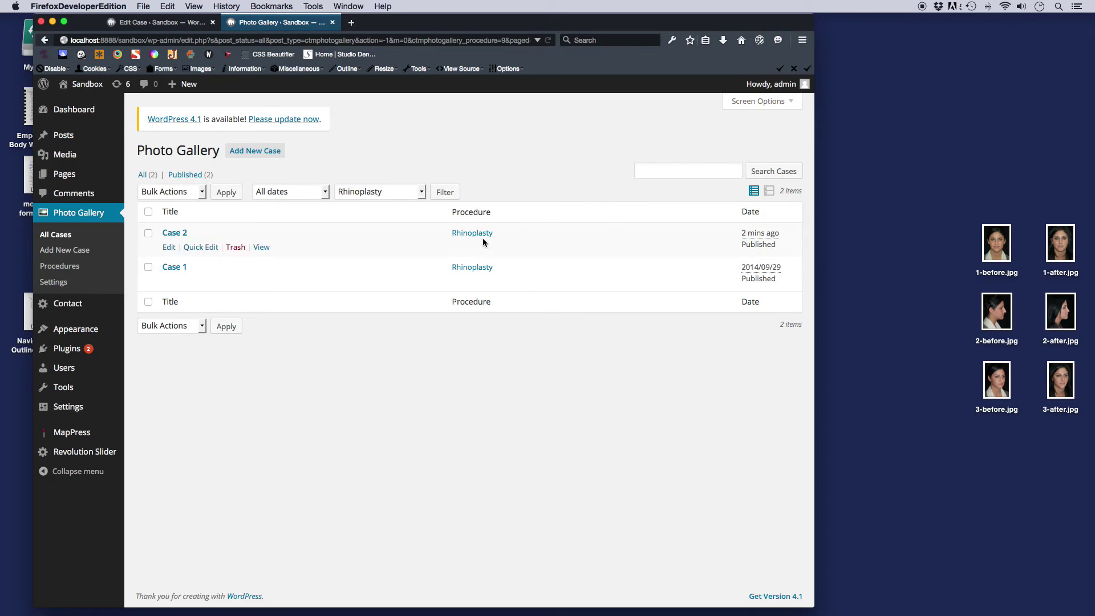
- View the Photo Gallery plugin's settings and return to the list of all cases
click(61, 284)
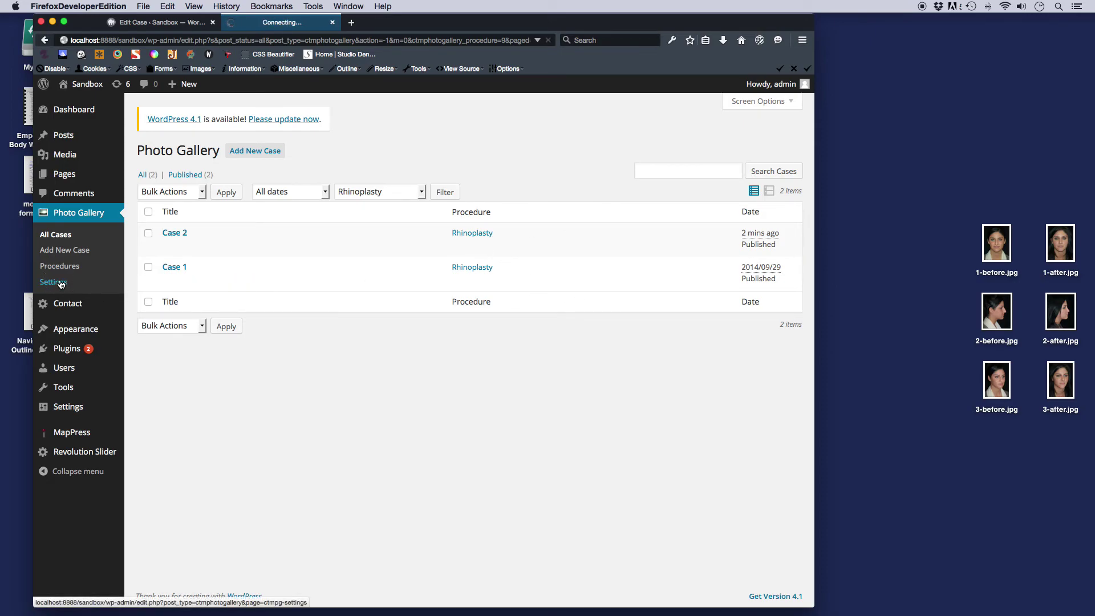
click(61, 235)
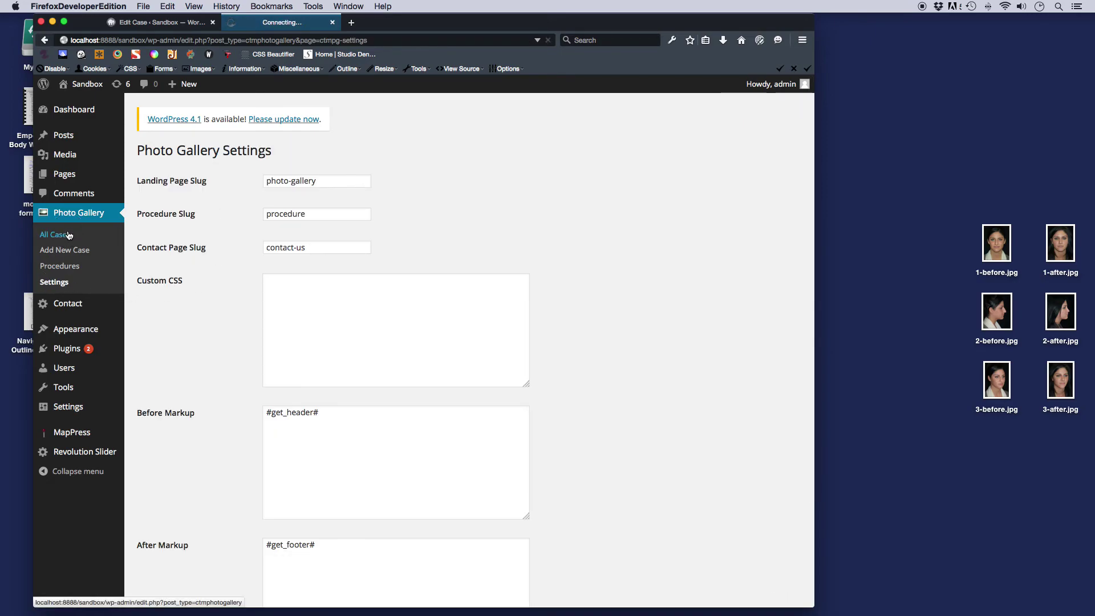